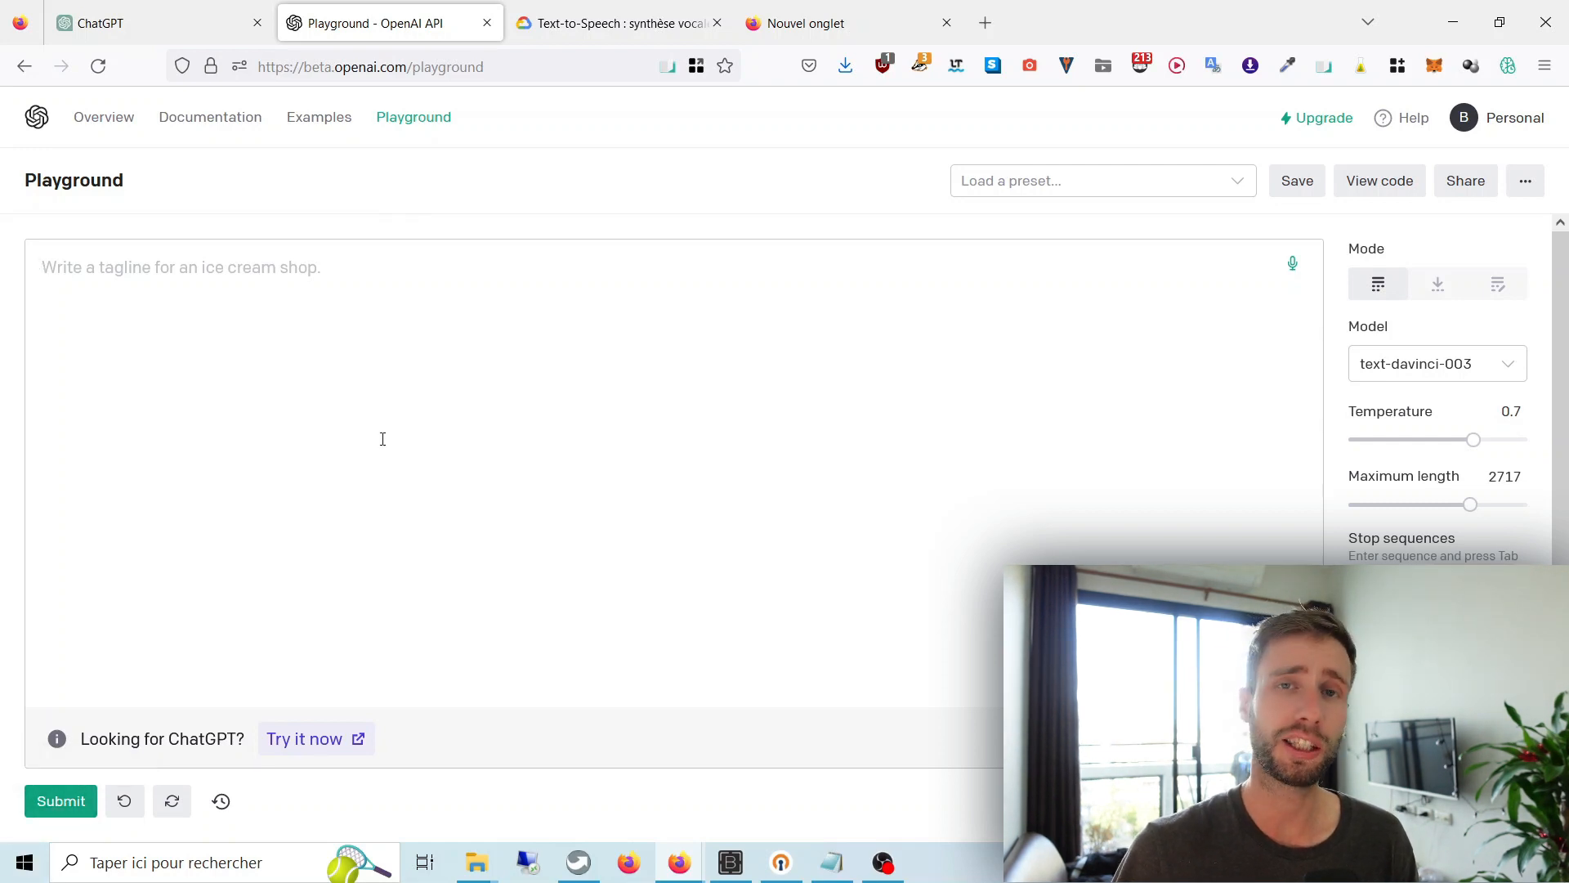
Submit a French prompt for a very sarcastic, humorous podcast "Comment allez-vous faire bip" on hammock benefits, claiming 10 kg of muscle gained in 1 month
type("Ecrit un podcast très sarcastique et humoristique à propos des bienfaits du hamac. Le hamac permet de gagner 10 kg de muscle en 1 mois. Le nom du podcast est \"Comment allez-vous faire bip\"")
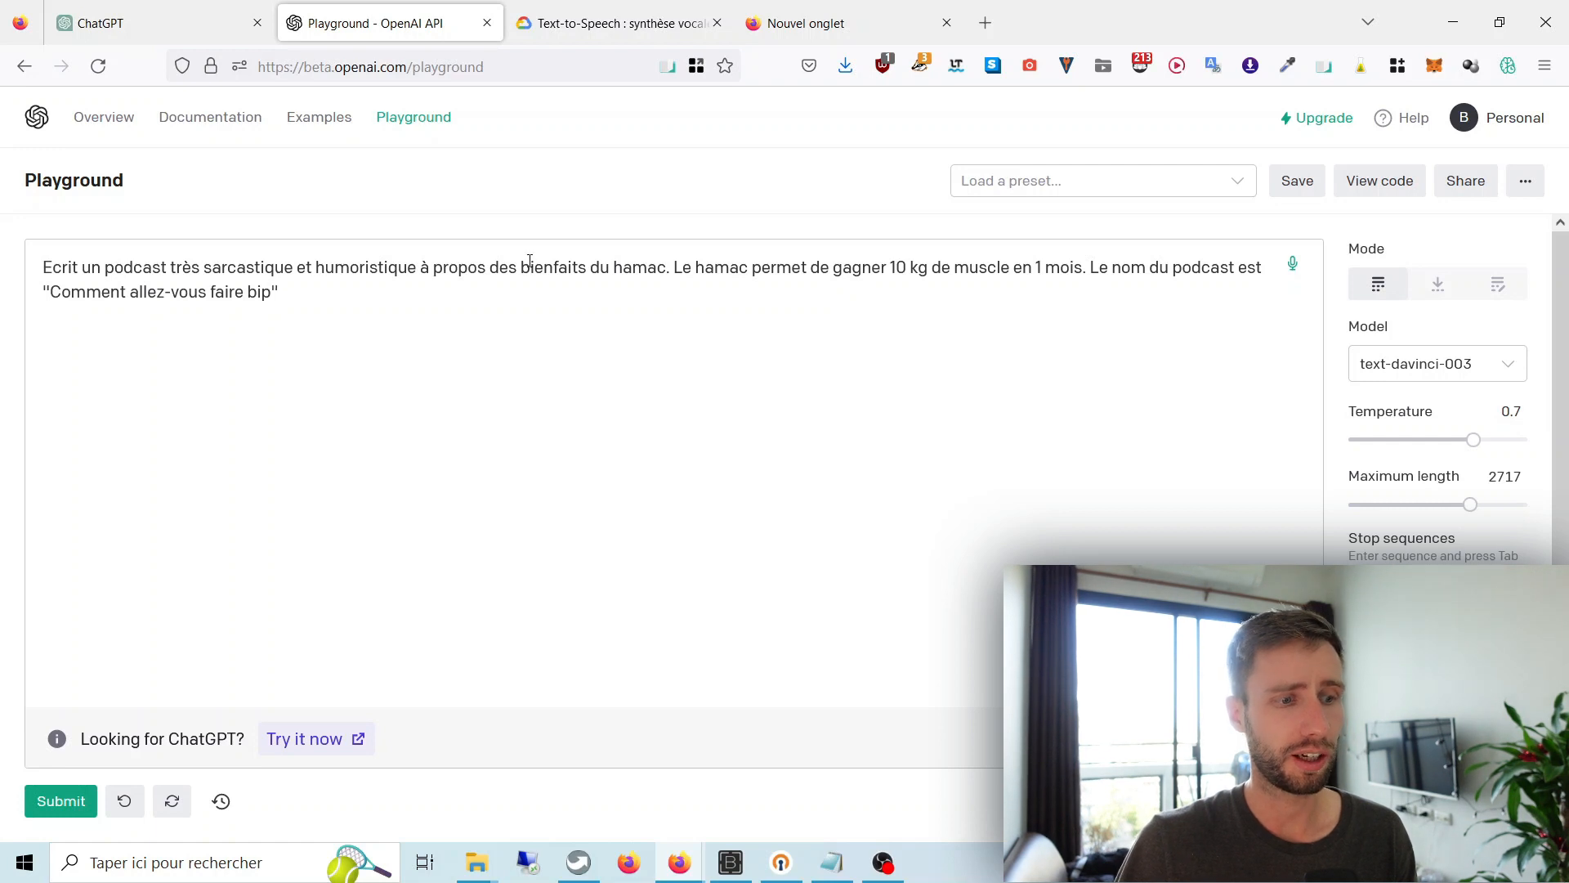
left_click_drag(674, 279, 982, 275)
left_click(915, 307)
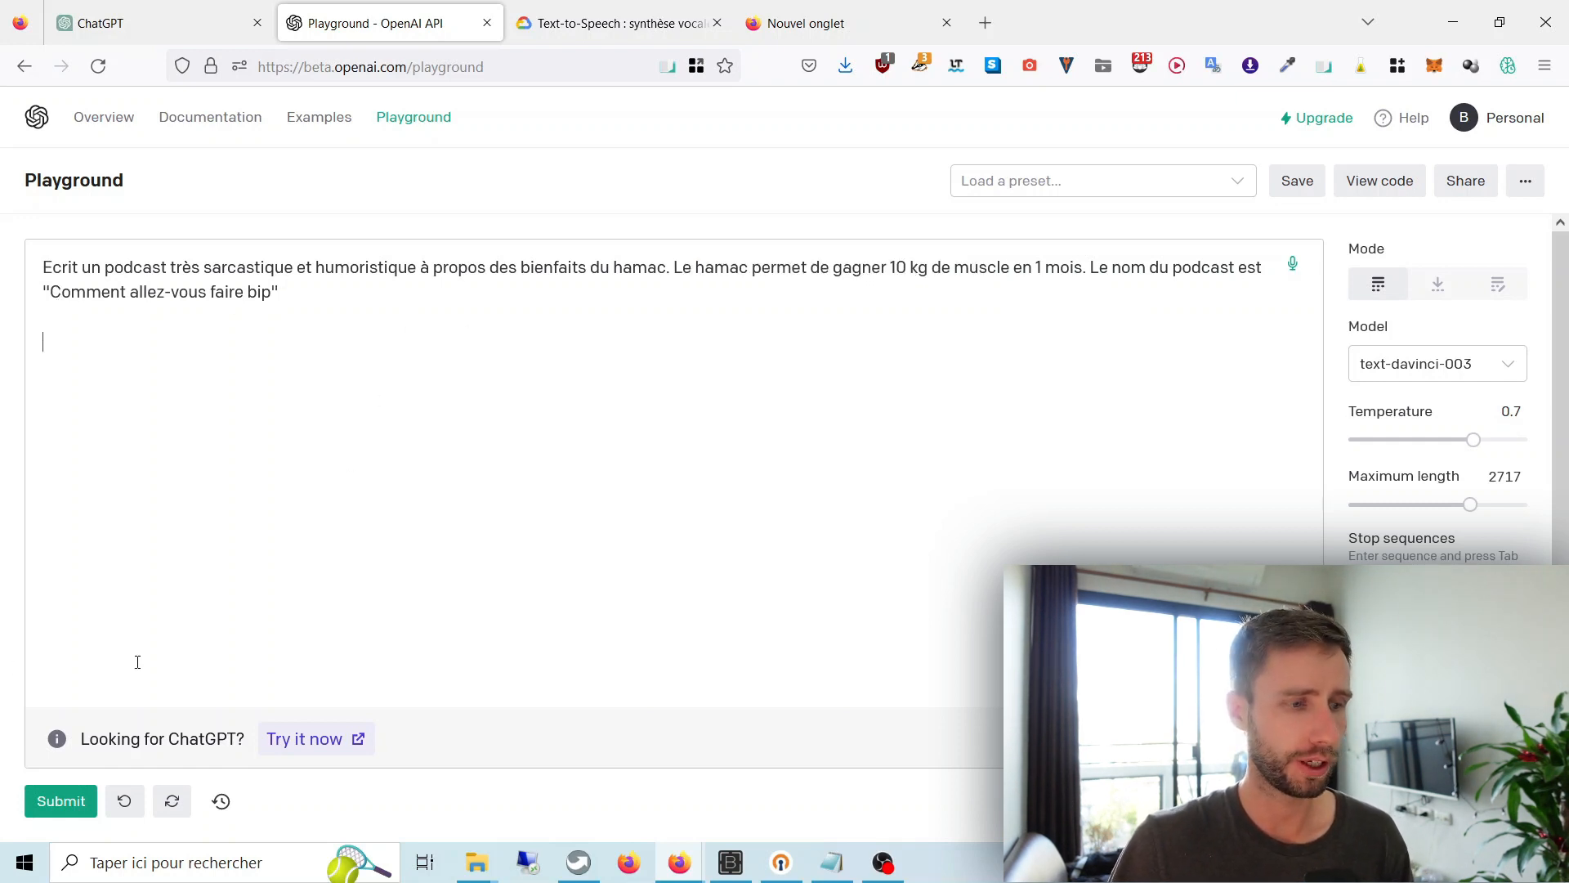
left_click(62, 807)
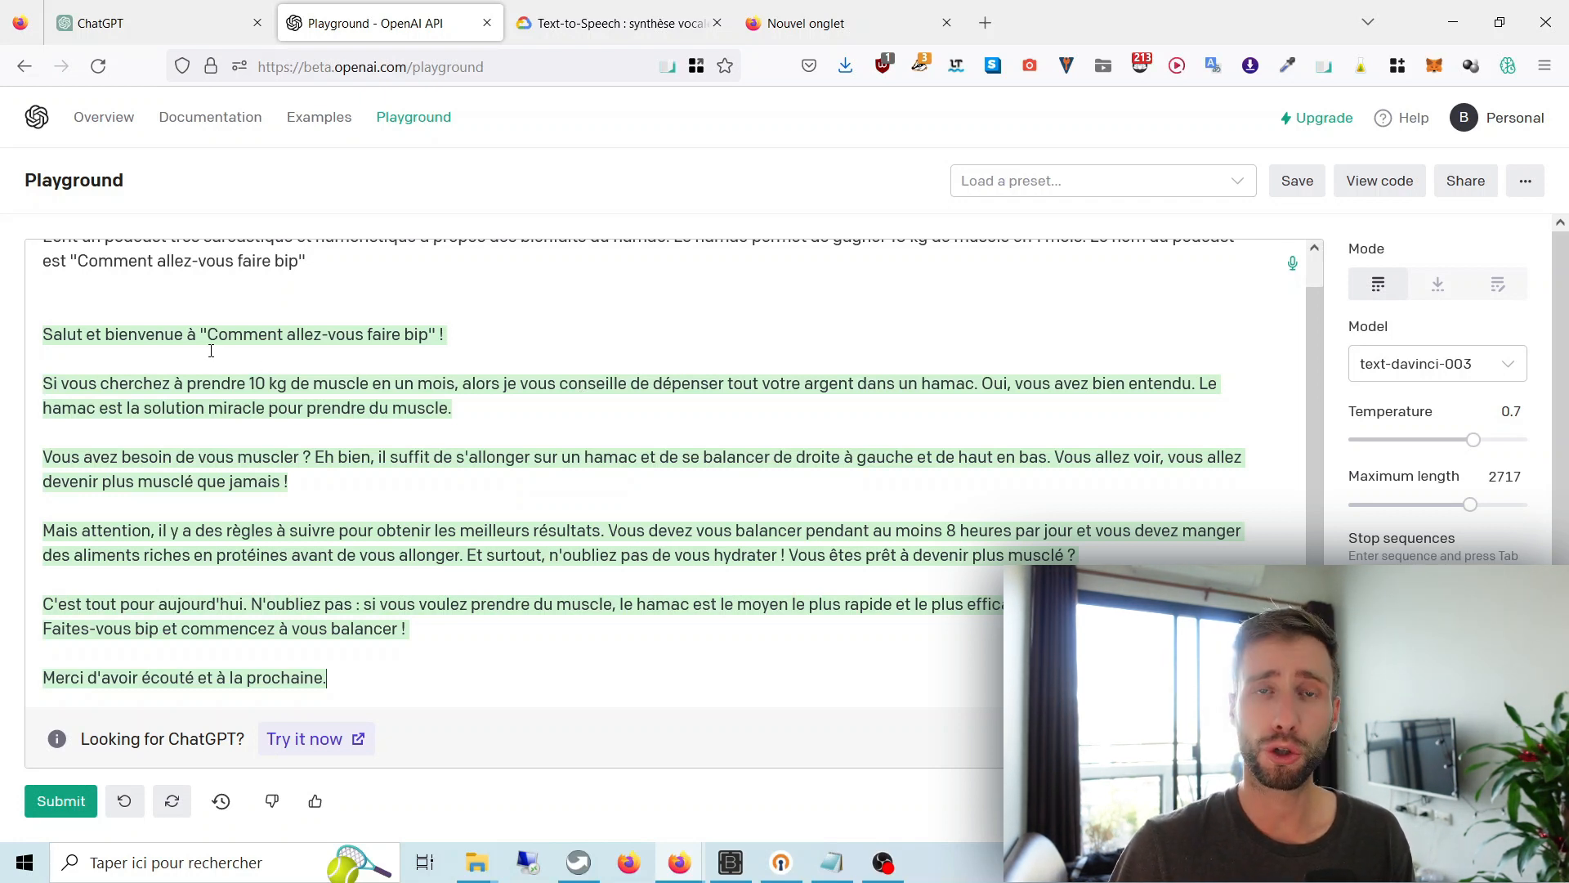
Paste the generated podcast text into the Google Cloud Text-to-Speech demo and play the synthesized French speech
left_click(563, 8)
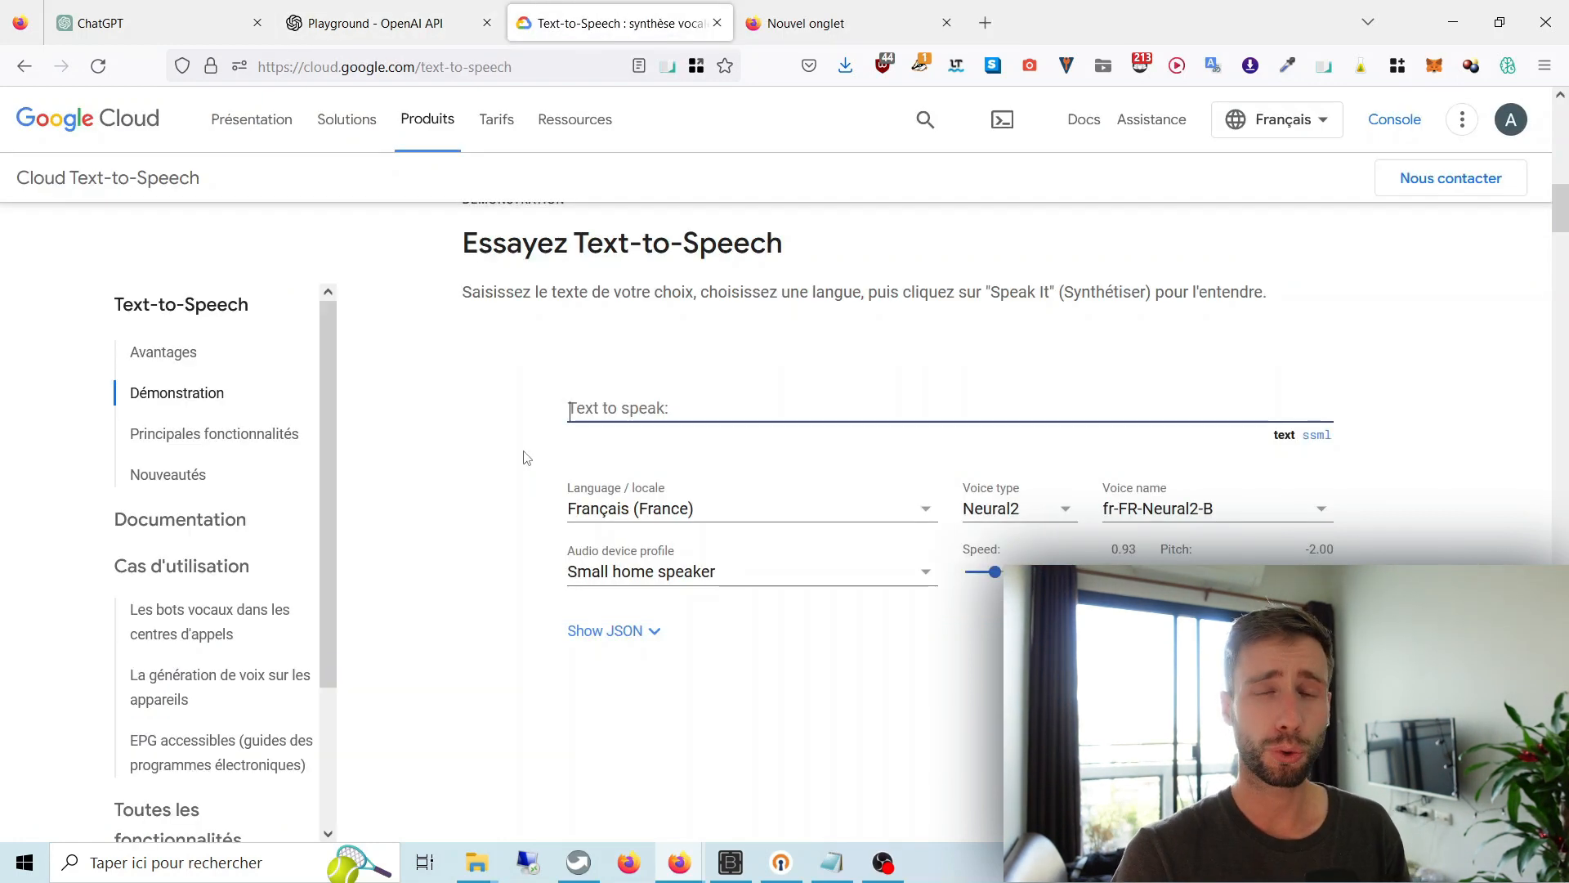
left_click(570, 408)
key("ctrl+v")
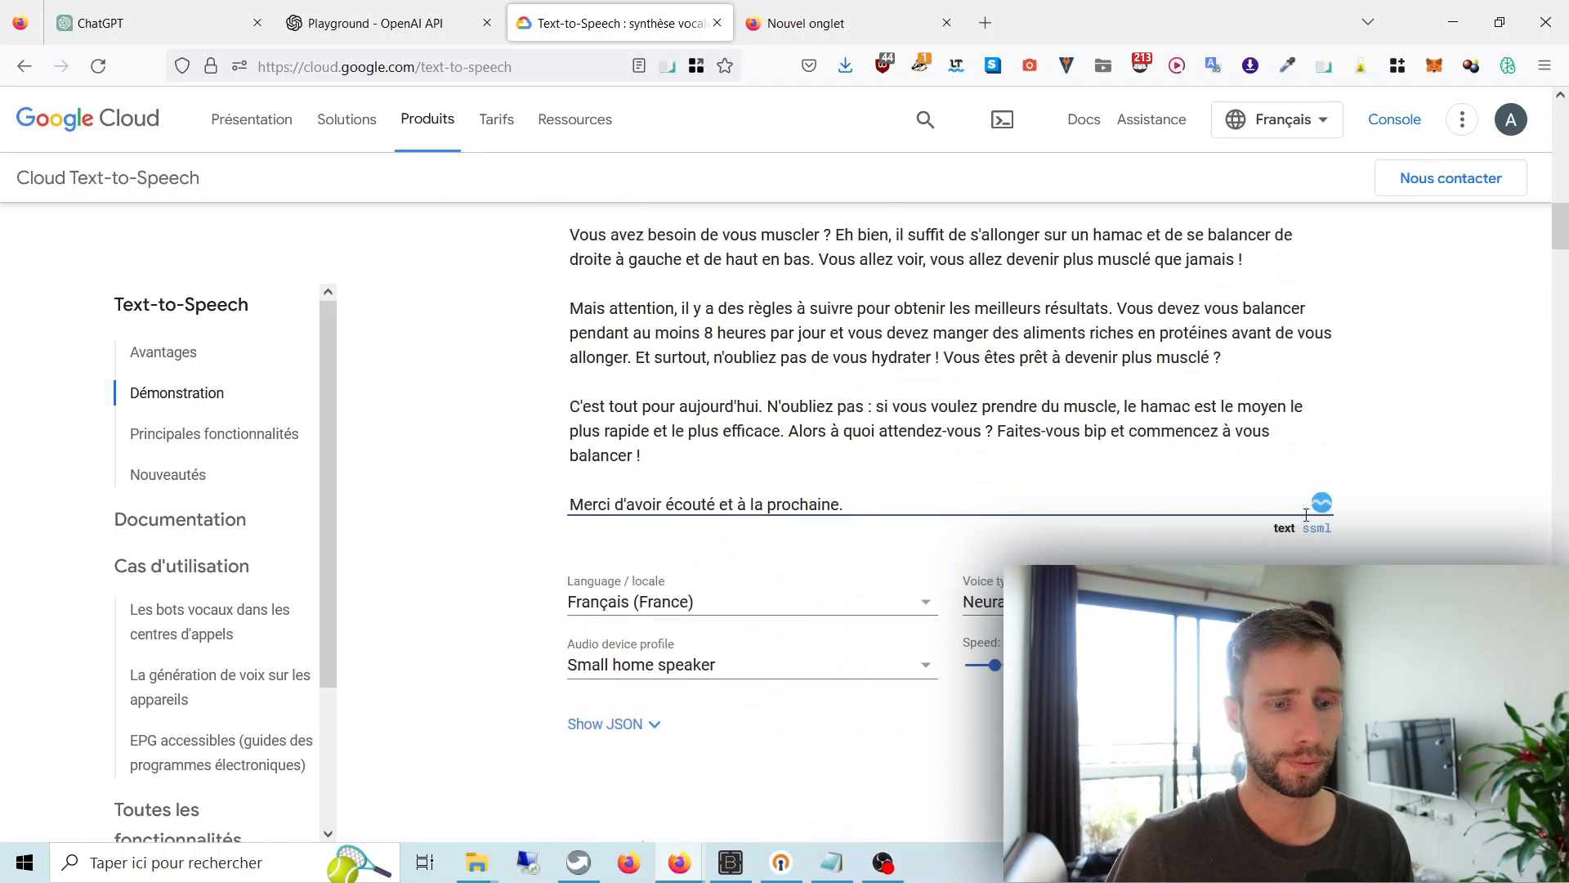
left_click(1441, 496)
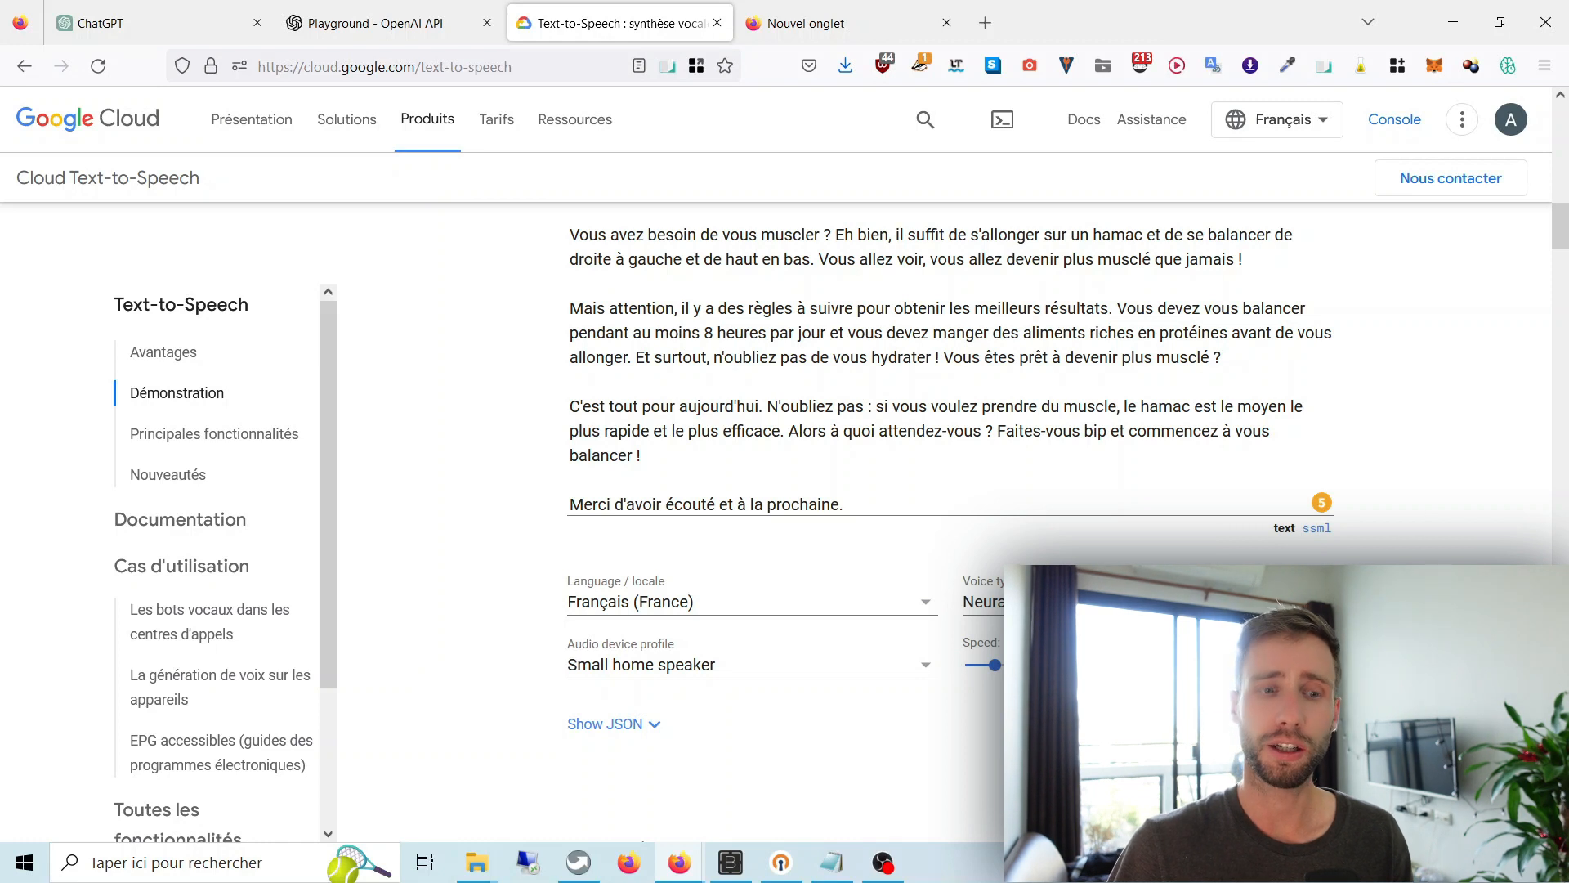
left_click(899, 819)
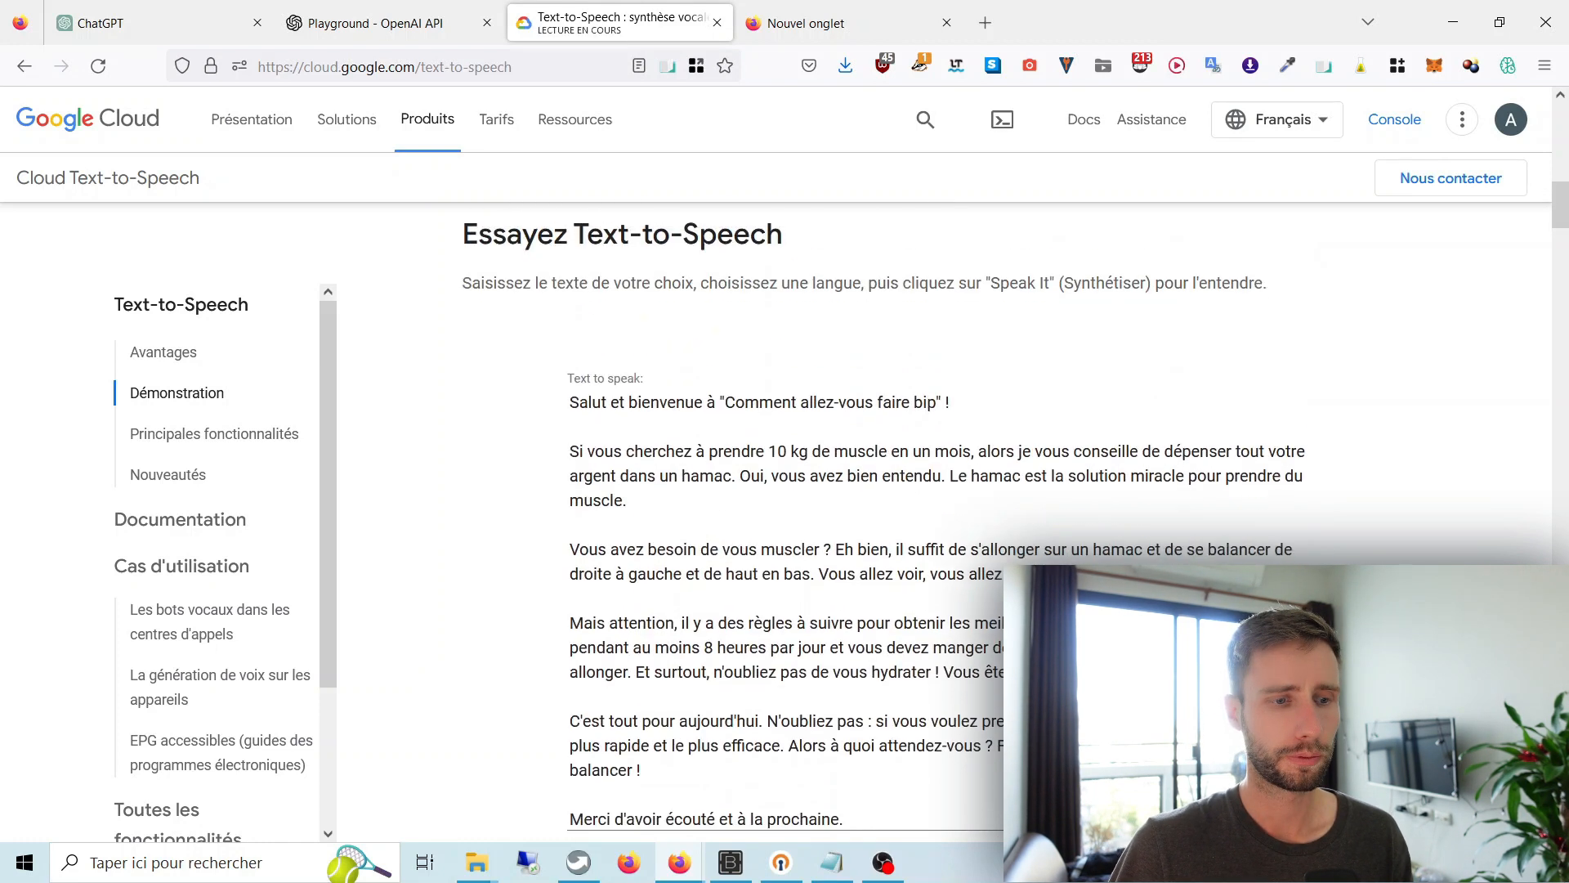
scroll(940, 523, "down", 1)
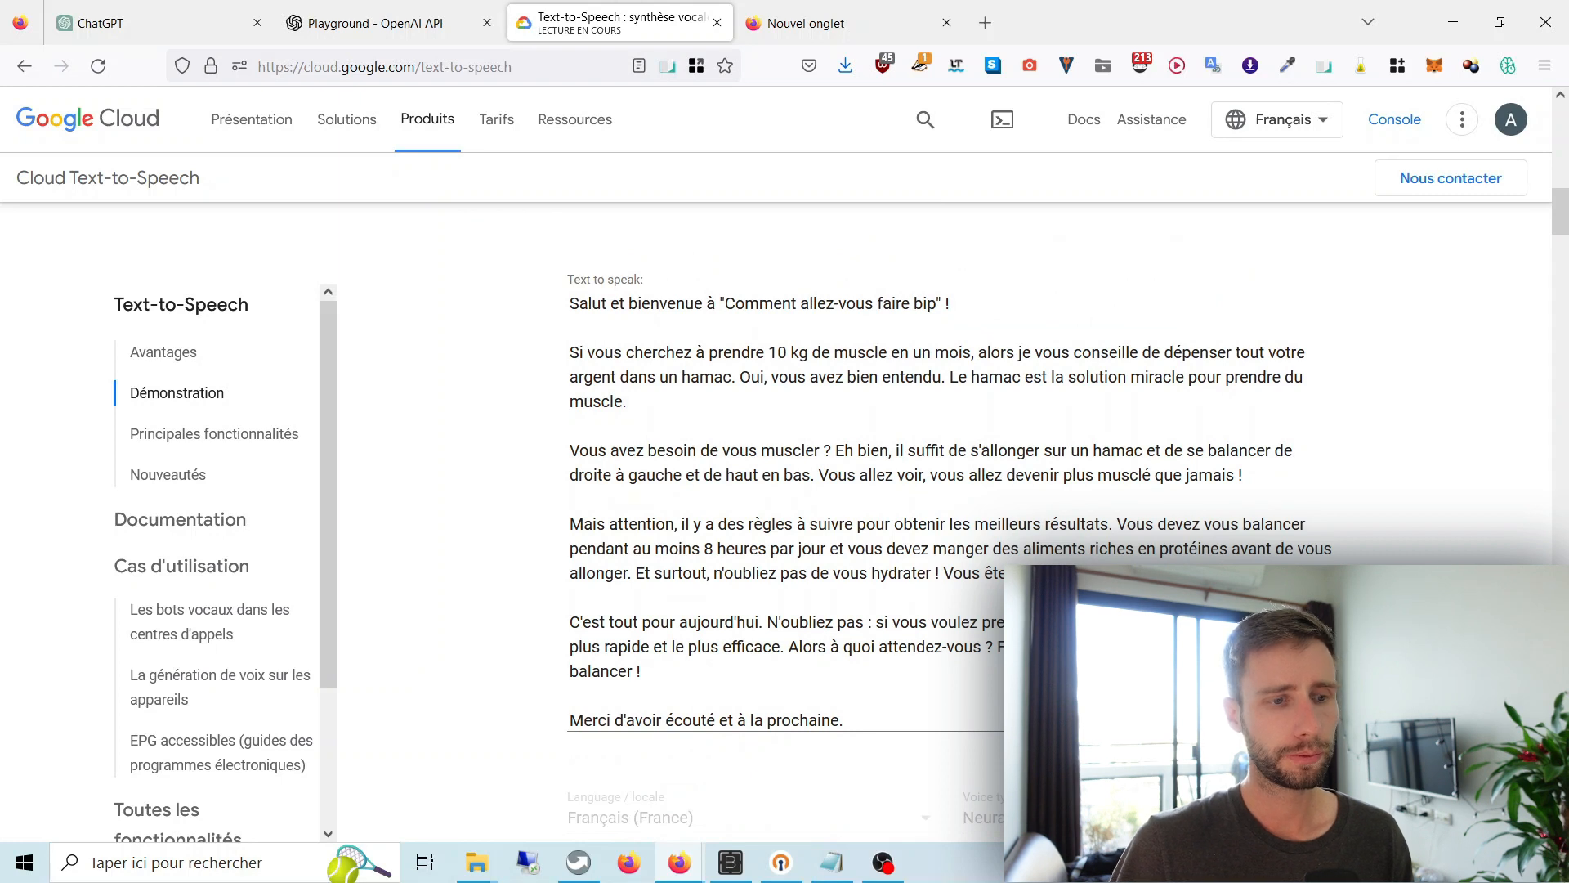
scroll(939, 523, "down", 2)
scroll(940, 523, "up", 1)
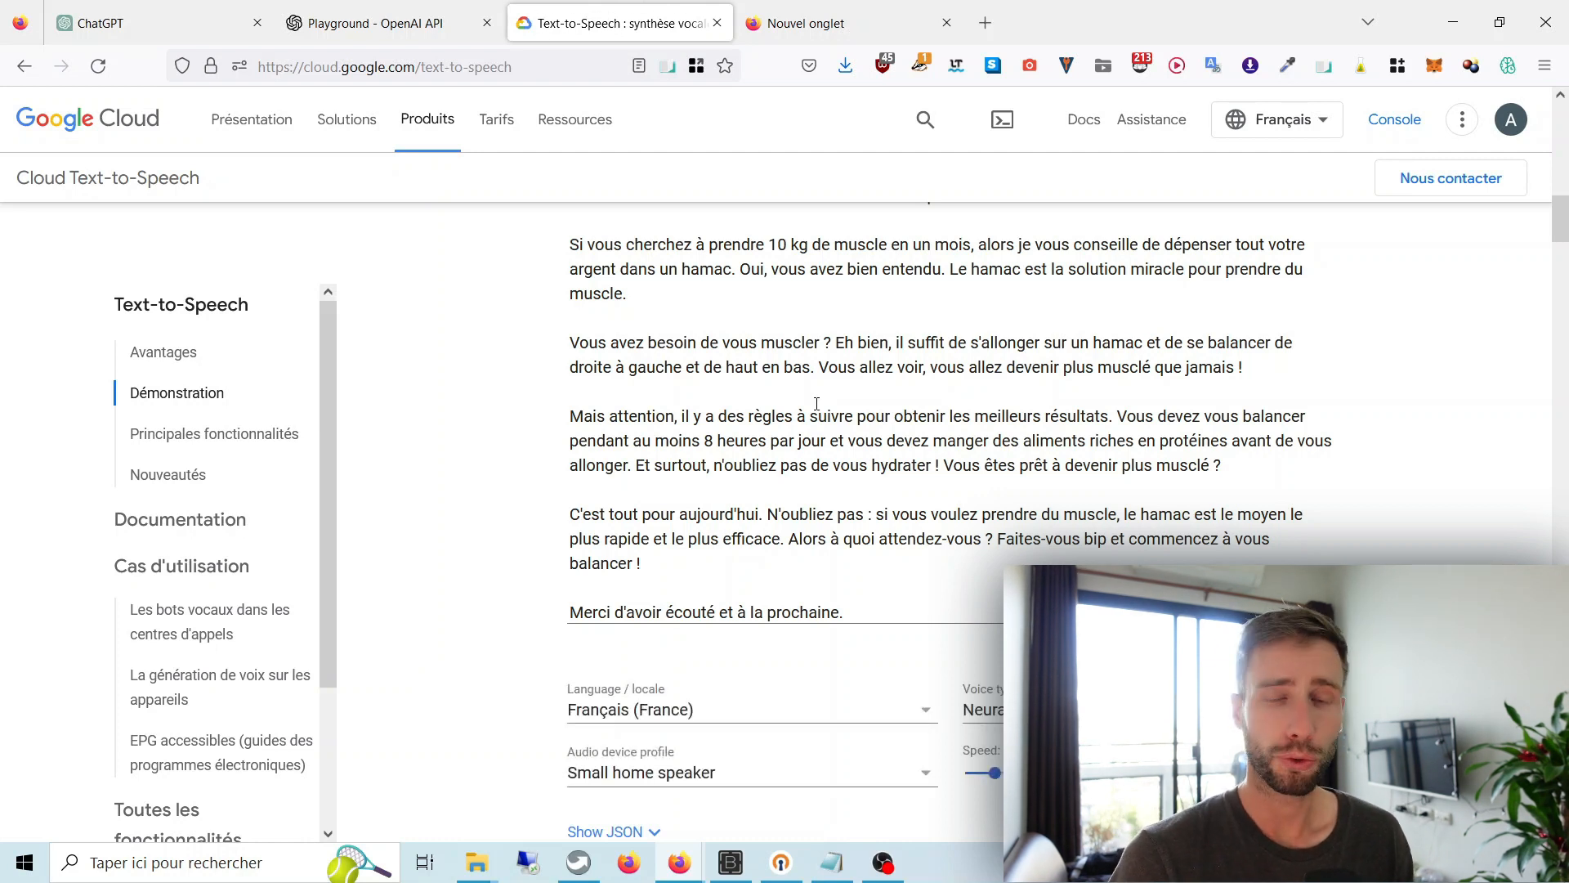
left_click(375, 23)
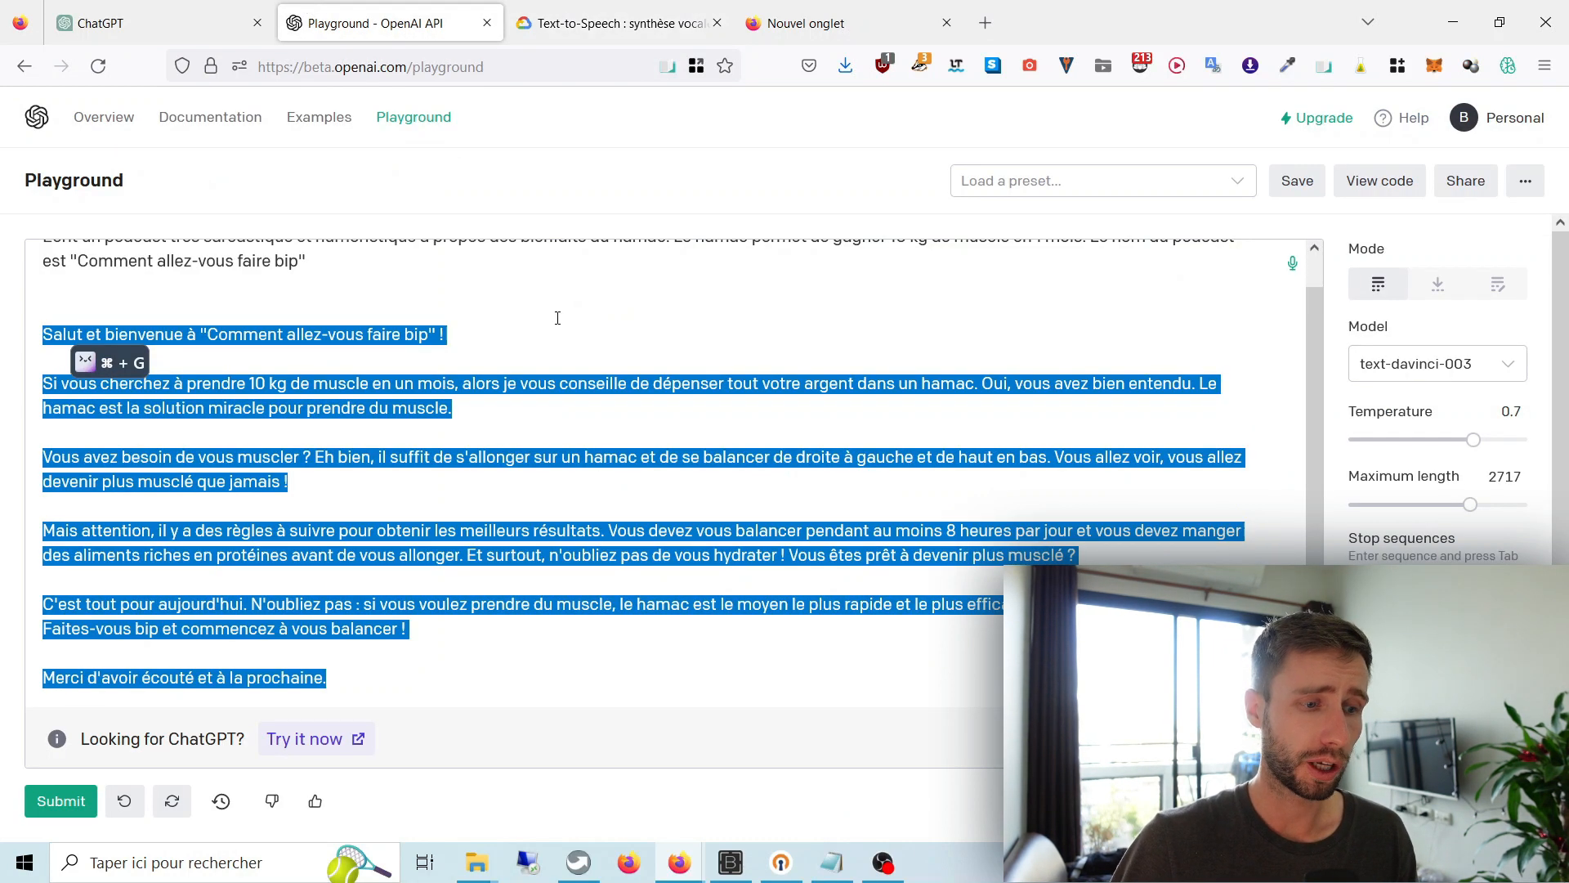
key("ctrl+Tab")
scroll(937, 523, "up", 2)
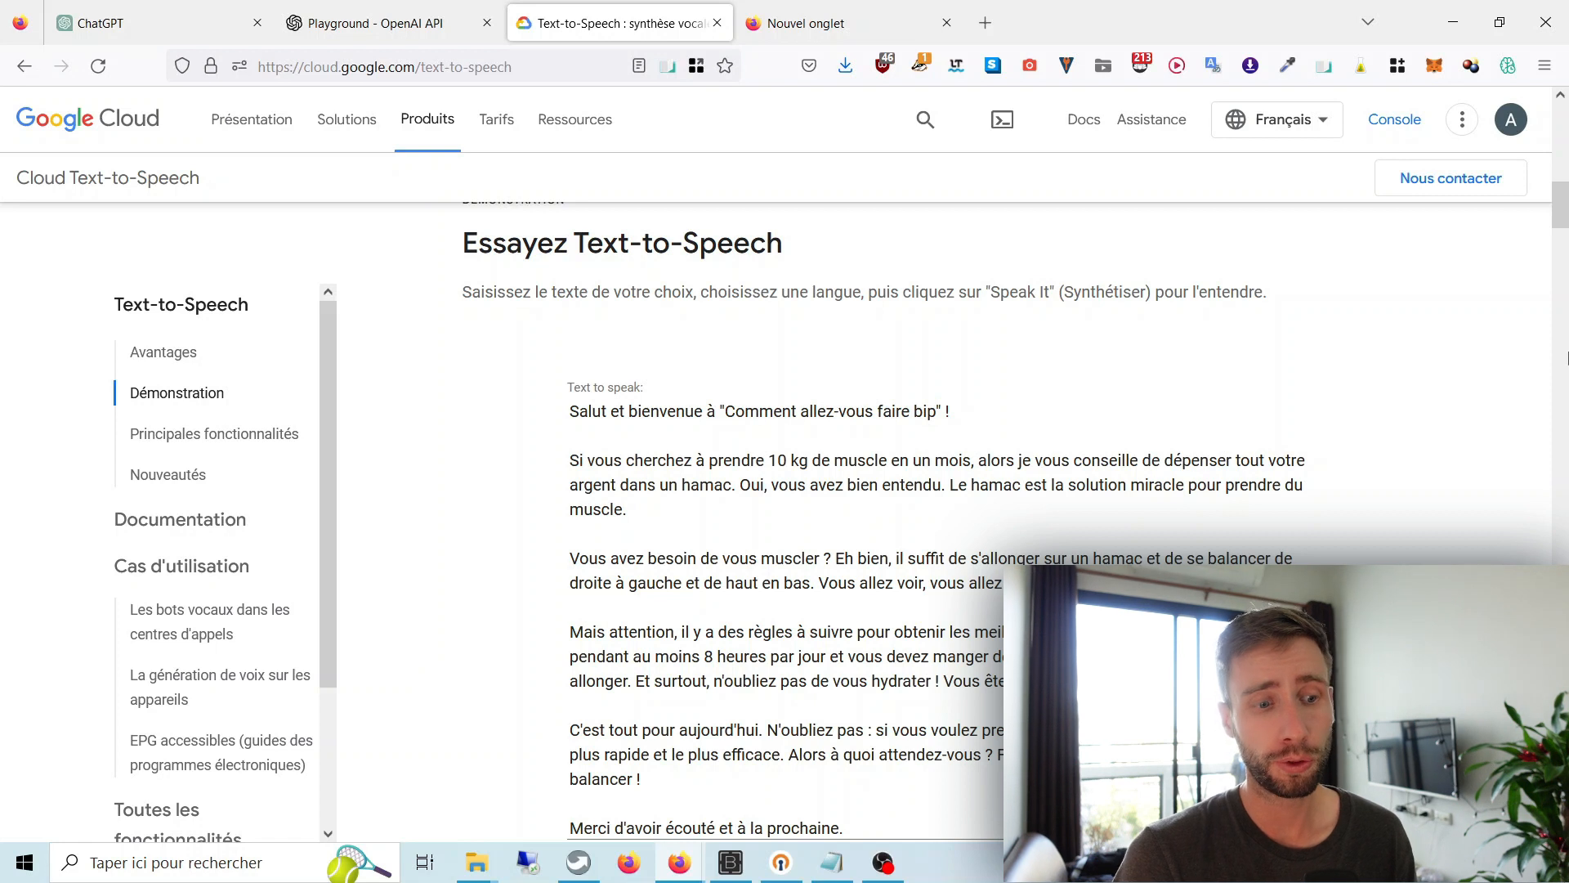
scroll(1406, 523, "down", 2)
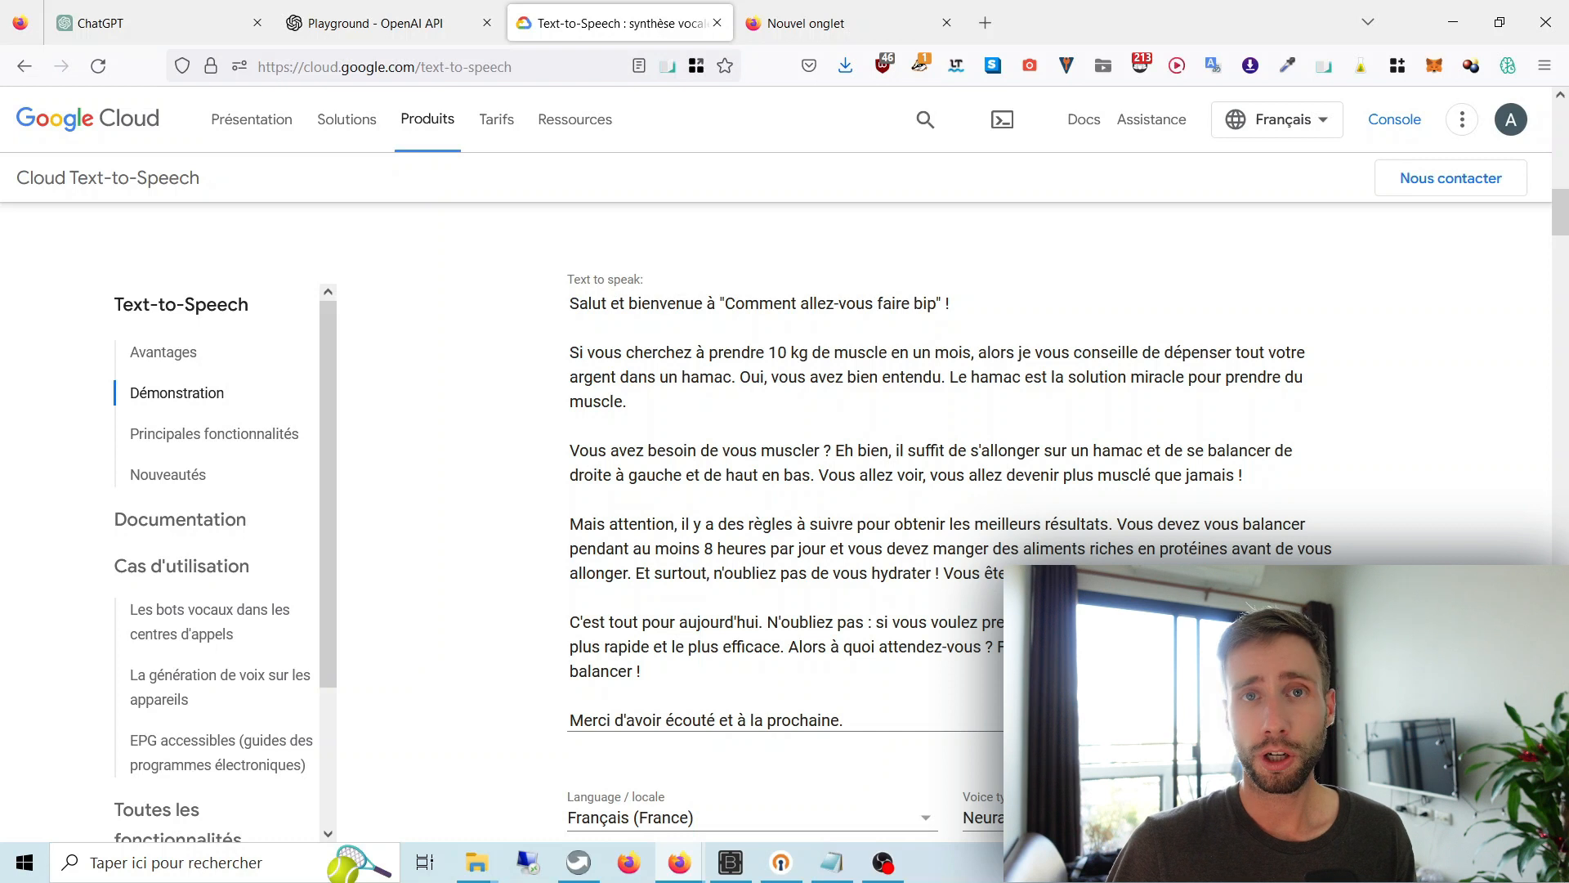
Switch to Browser Automation Studio and delete all the existing actions from the script
left_click(730, 862)
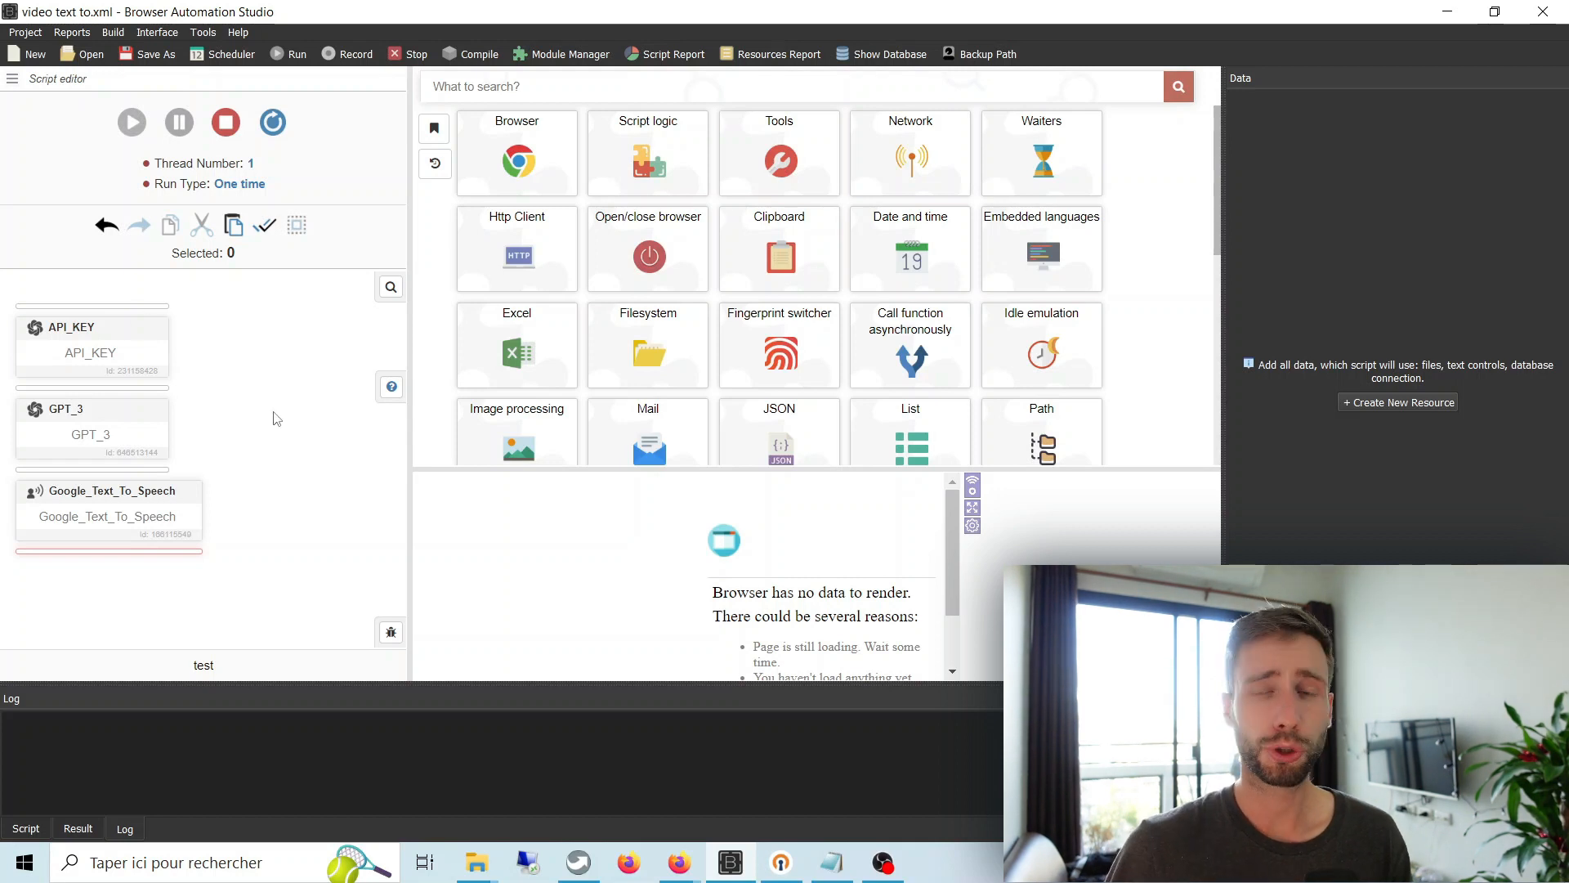
key("ctrl+a")
key("Delete")
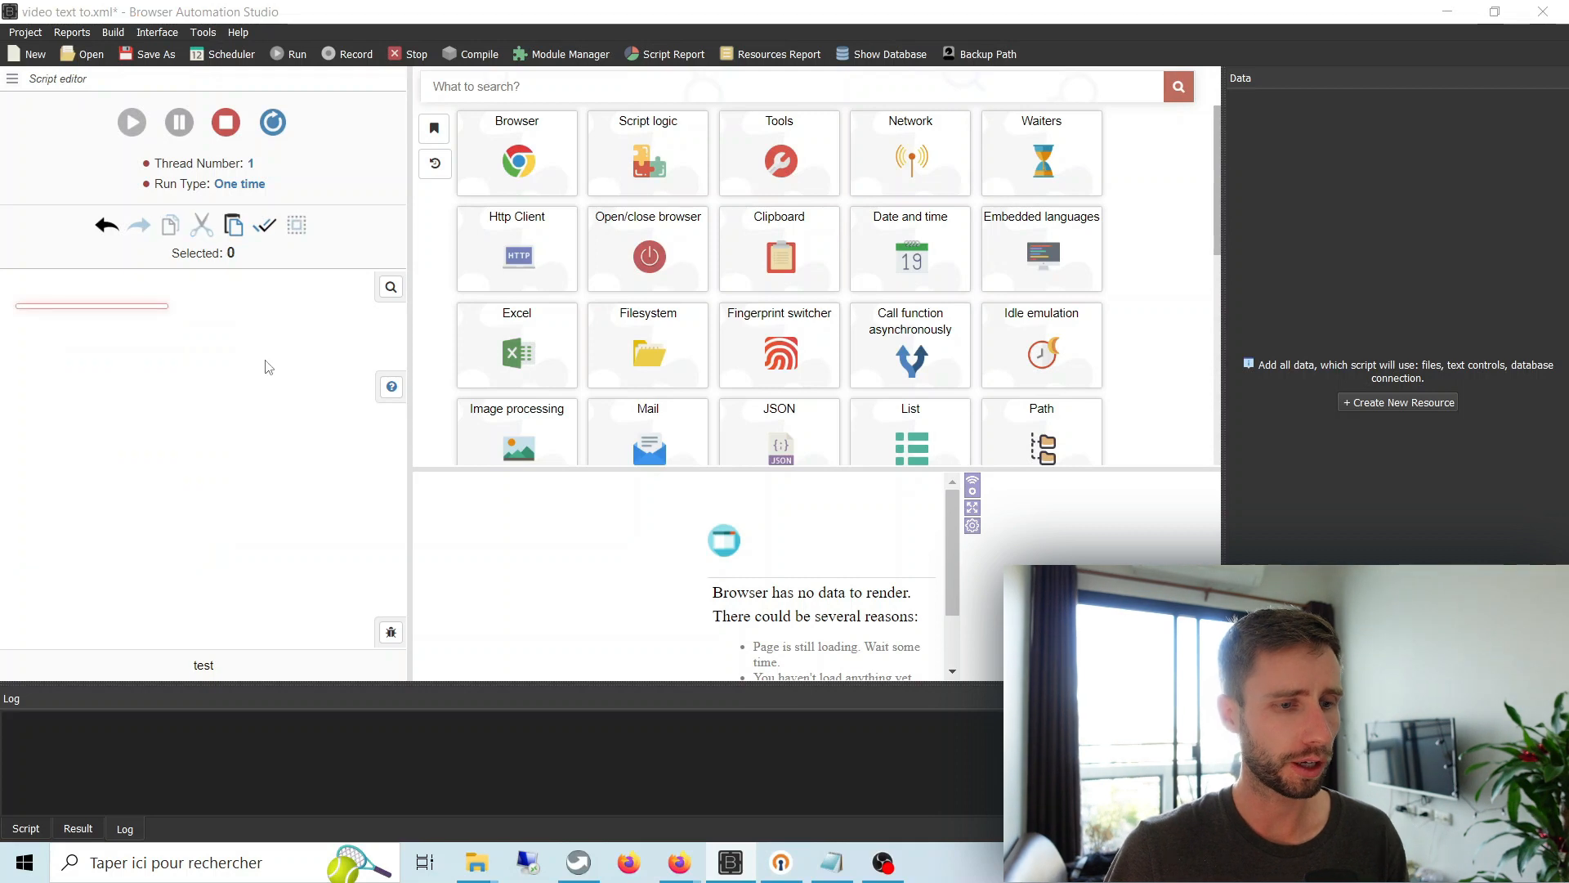
Add the OpenAI module's API_KEY action to the empty script
scroll(564, 343, "down", 3)
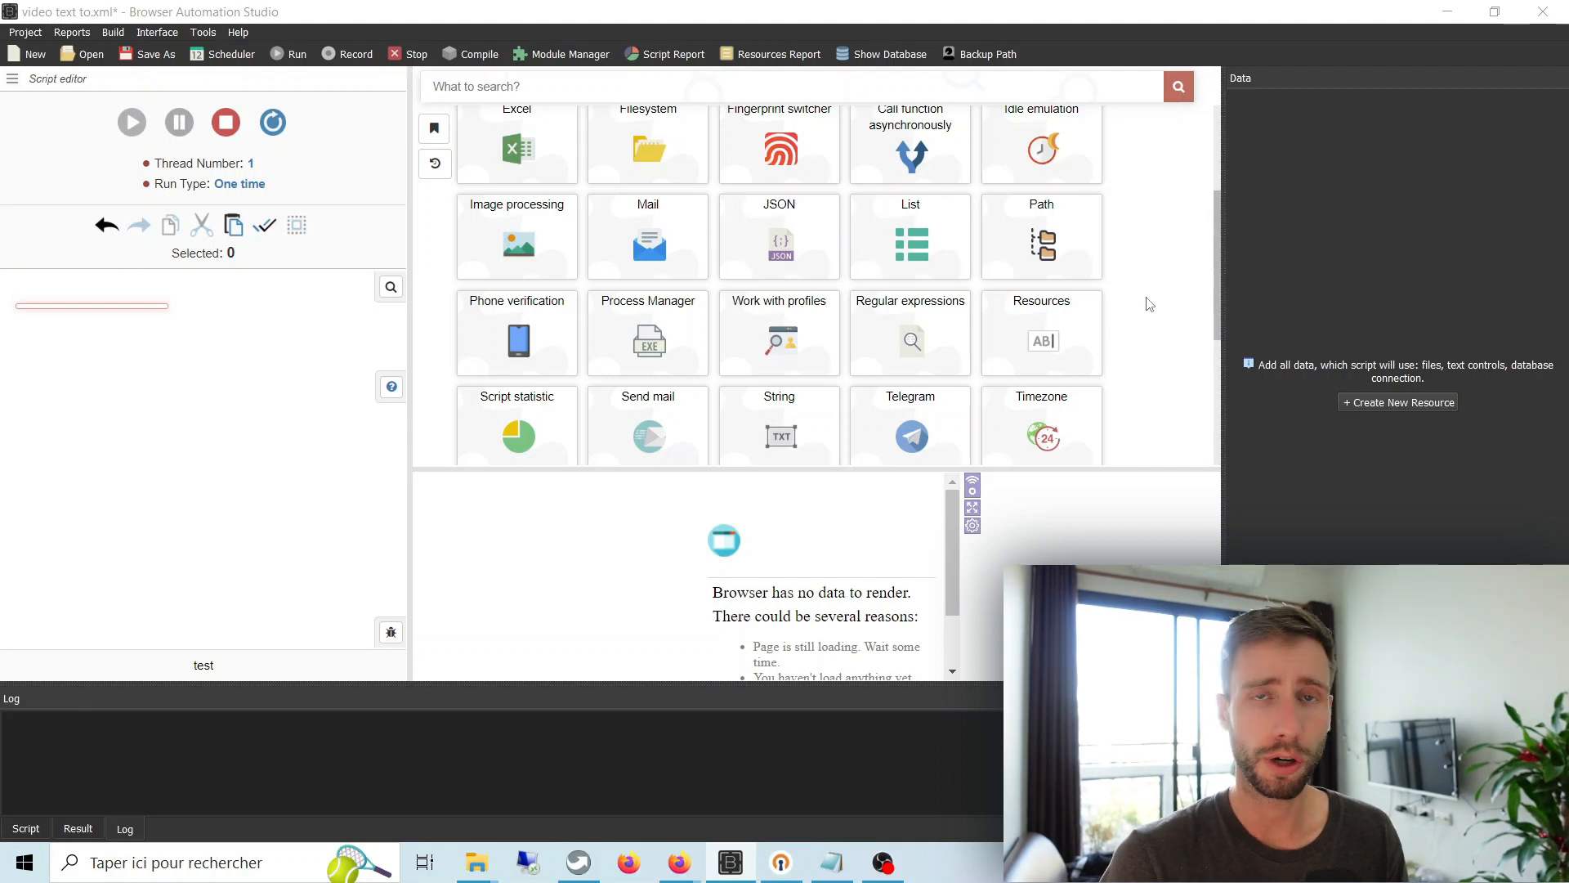
scroll(1150, 304, "down", 3)
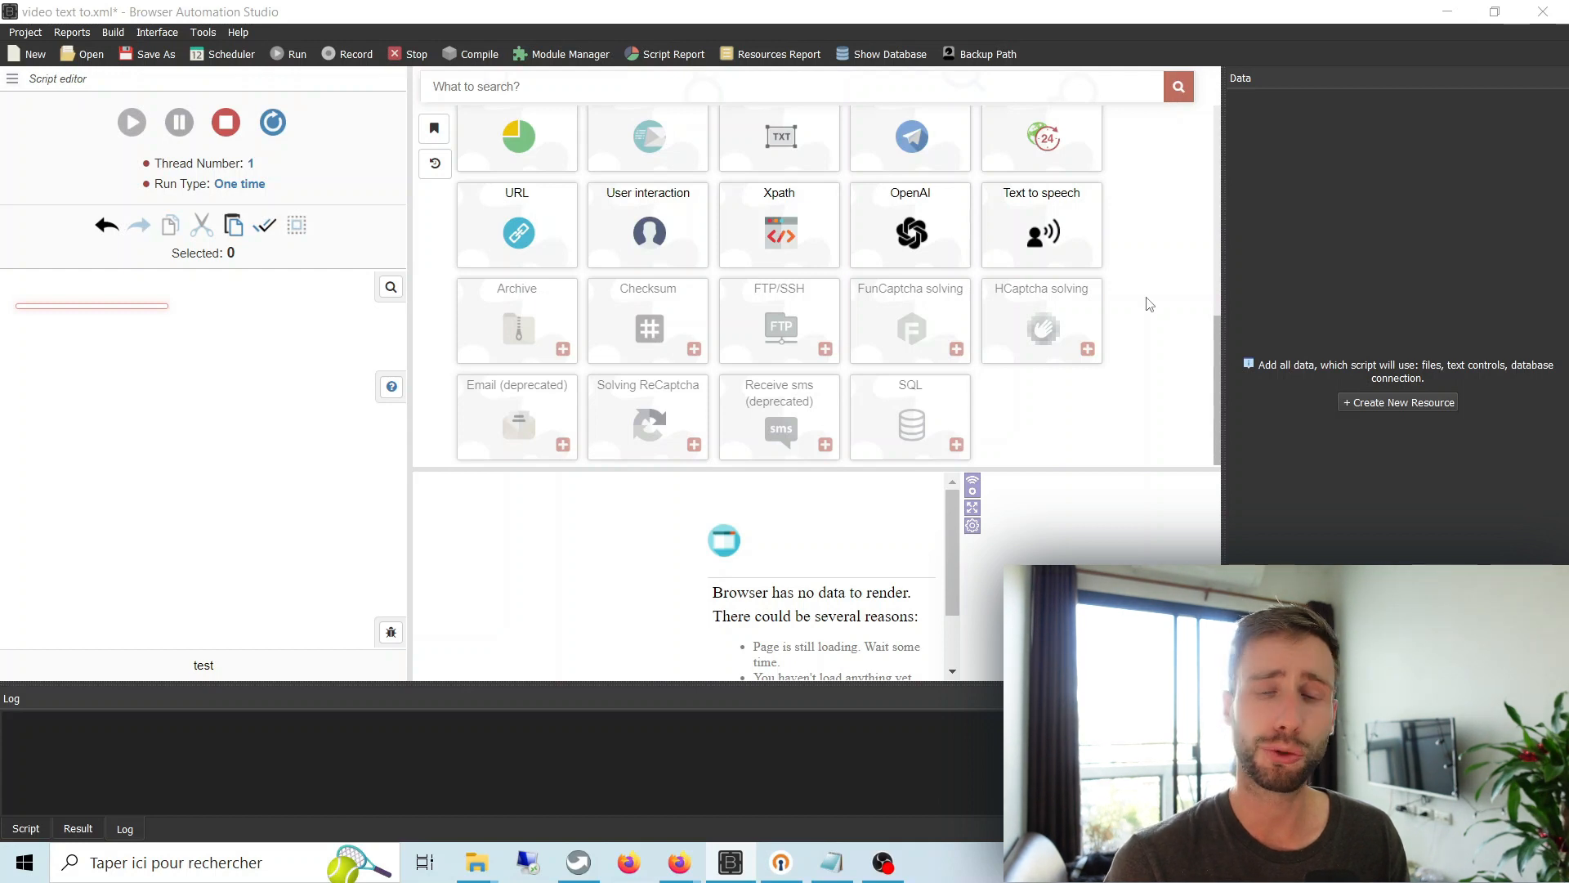
left_click(910, 236)
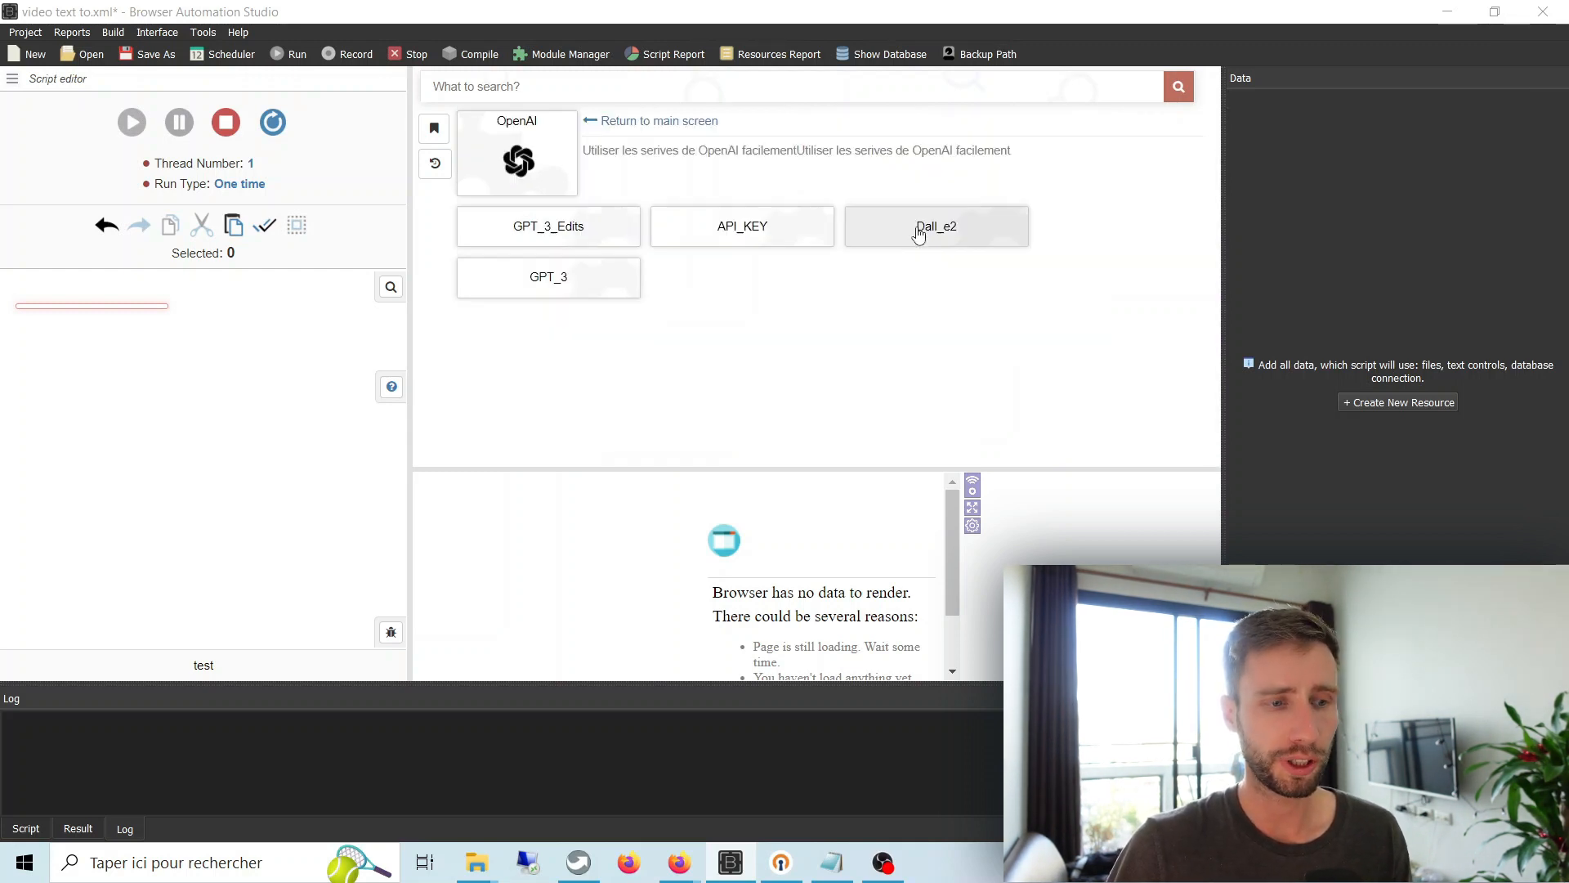
left_click(774, 235)
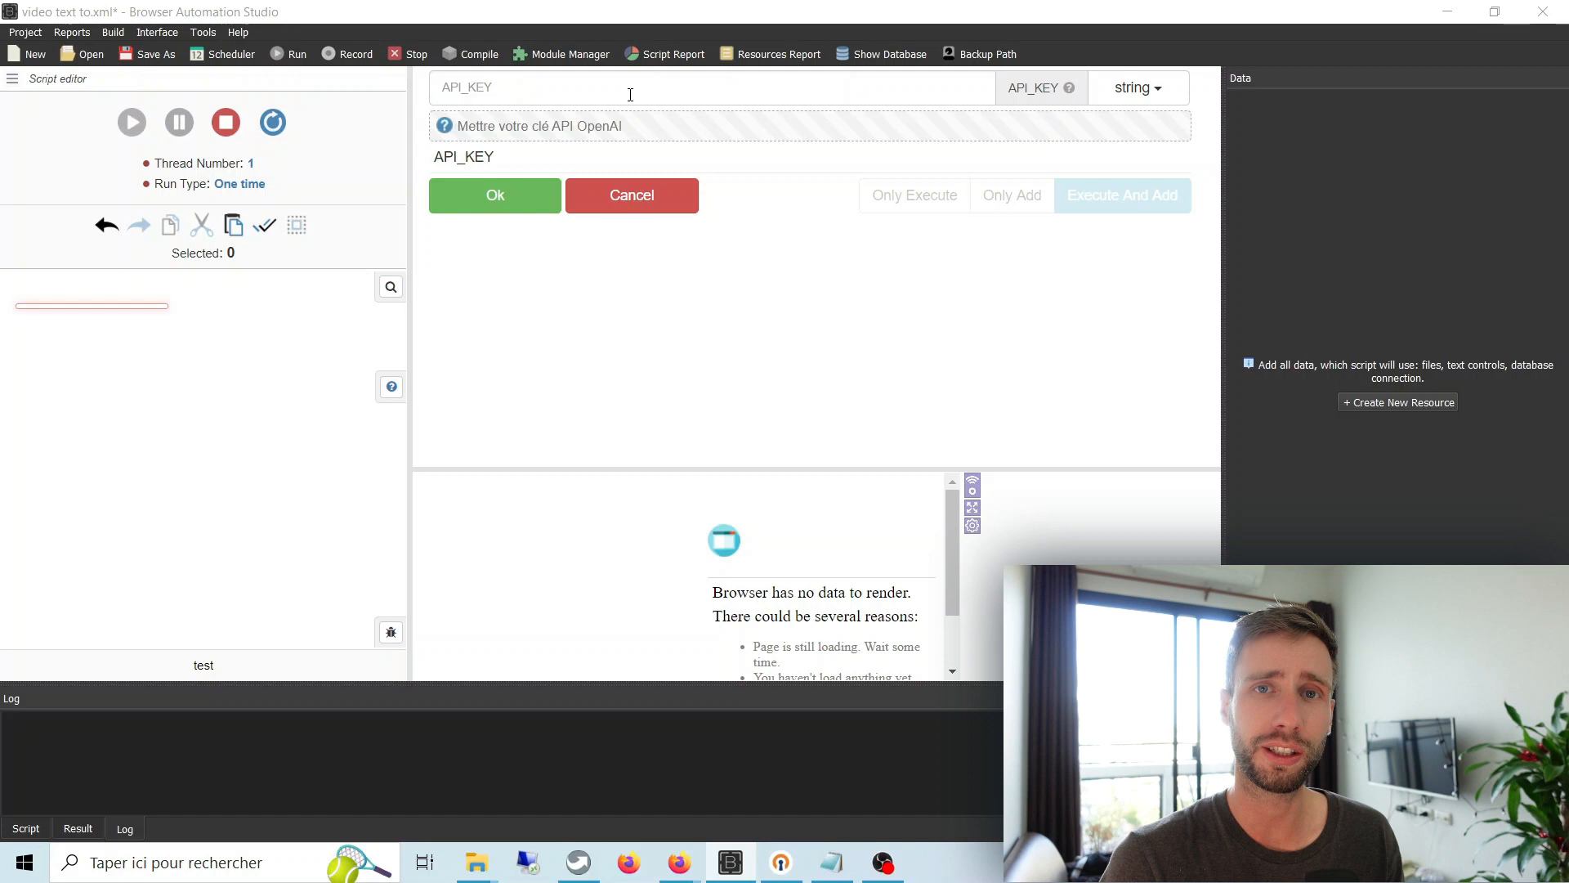
left_click(495, 195)
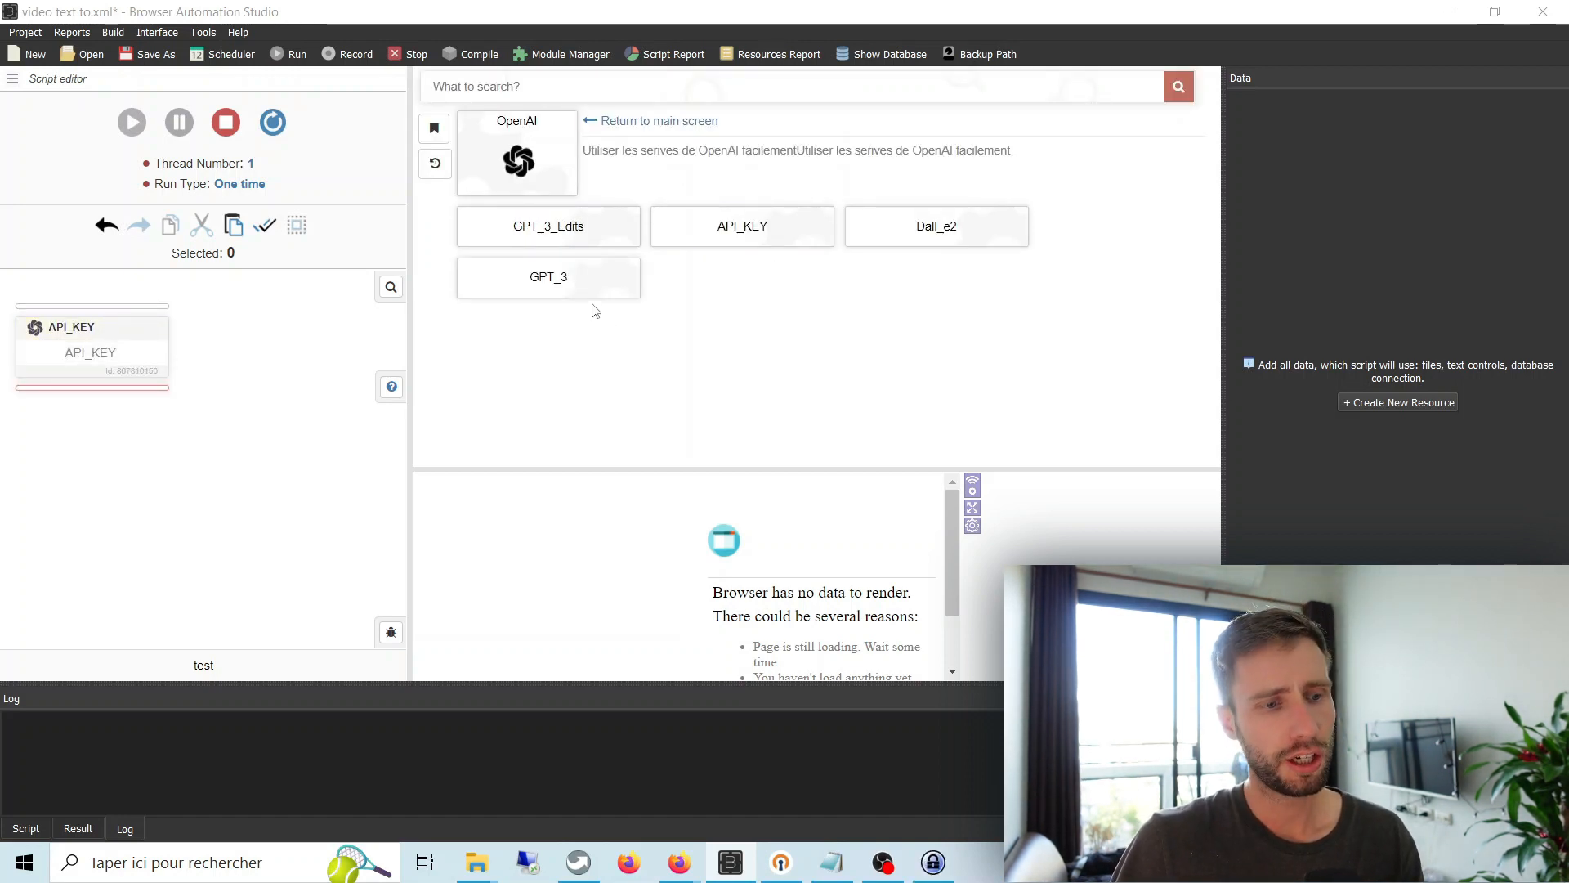
Add a GPT_3 action after API_KEY with Max token set to 1000 and its prompt filled in
left_click(572, 282)
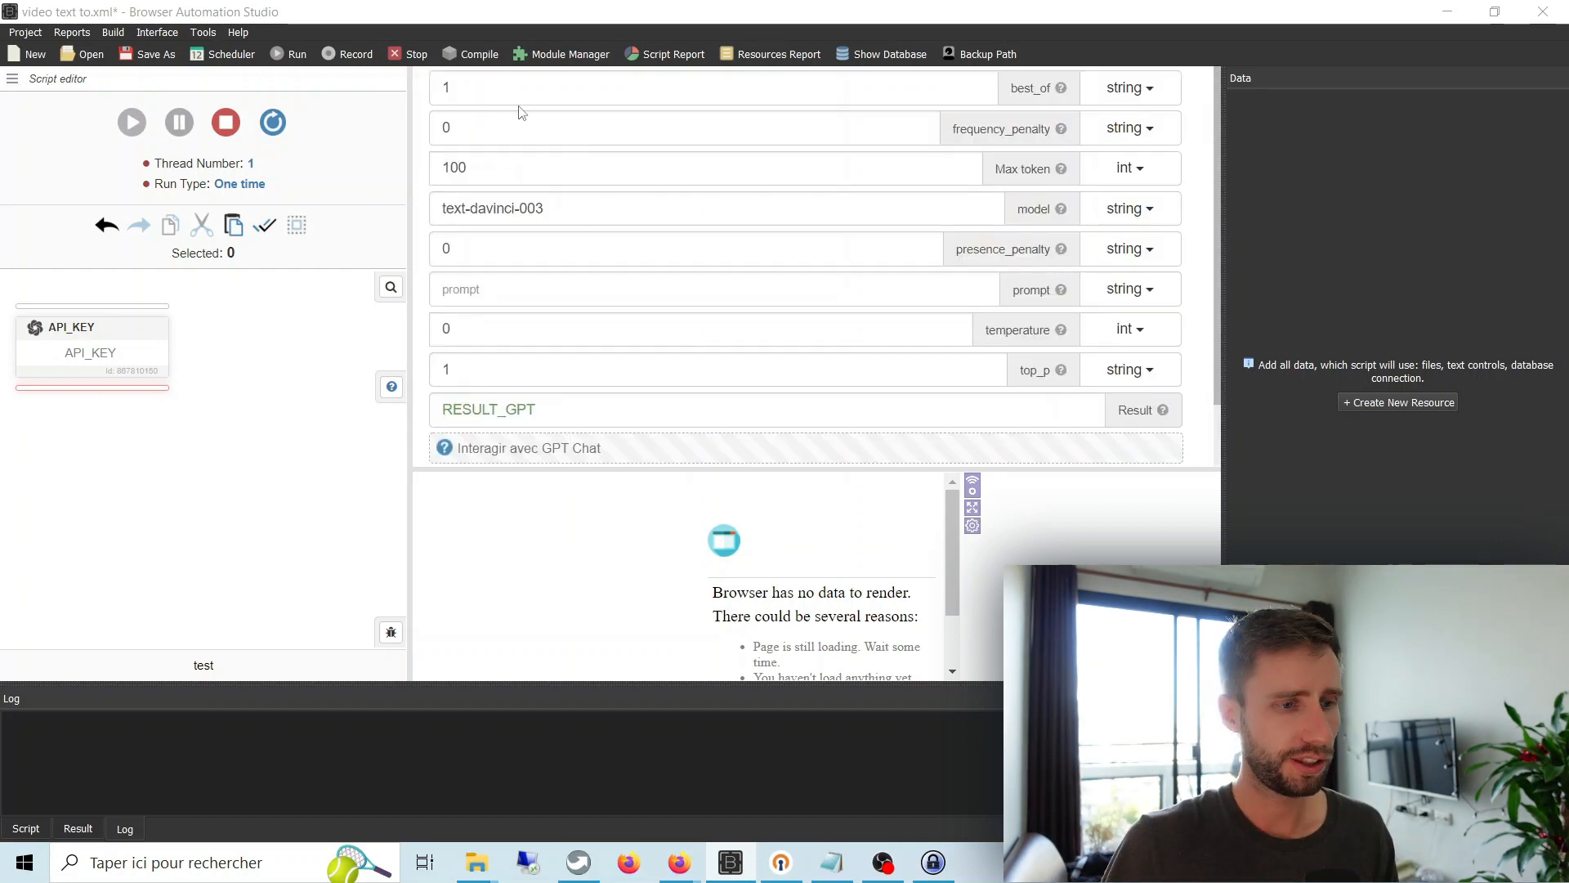
left_click(561, 163)
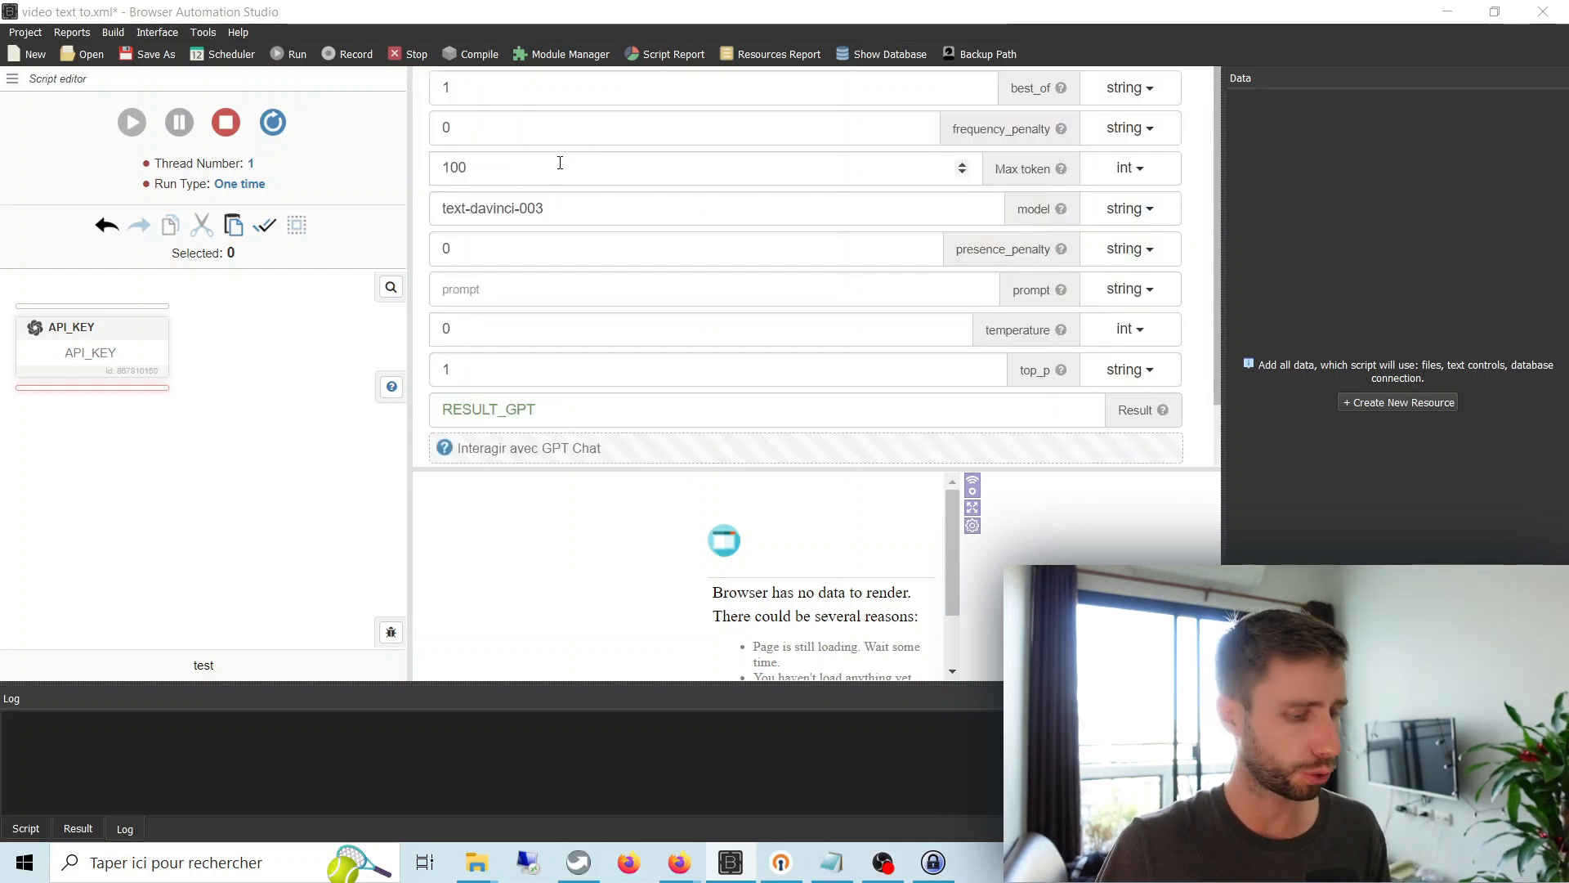
type("0")
left_click(525, 291)
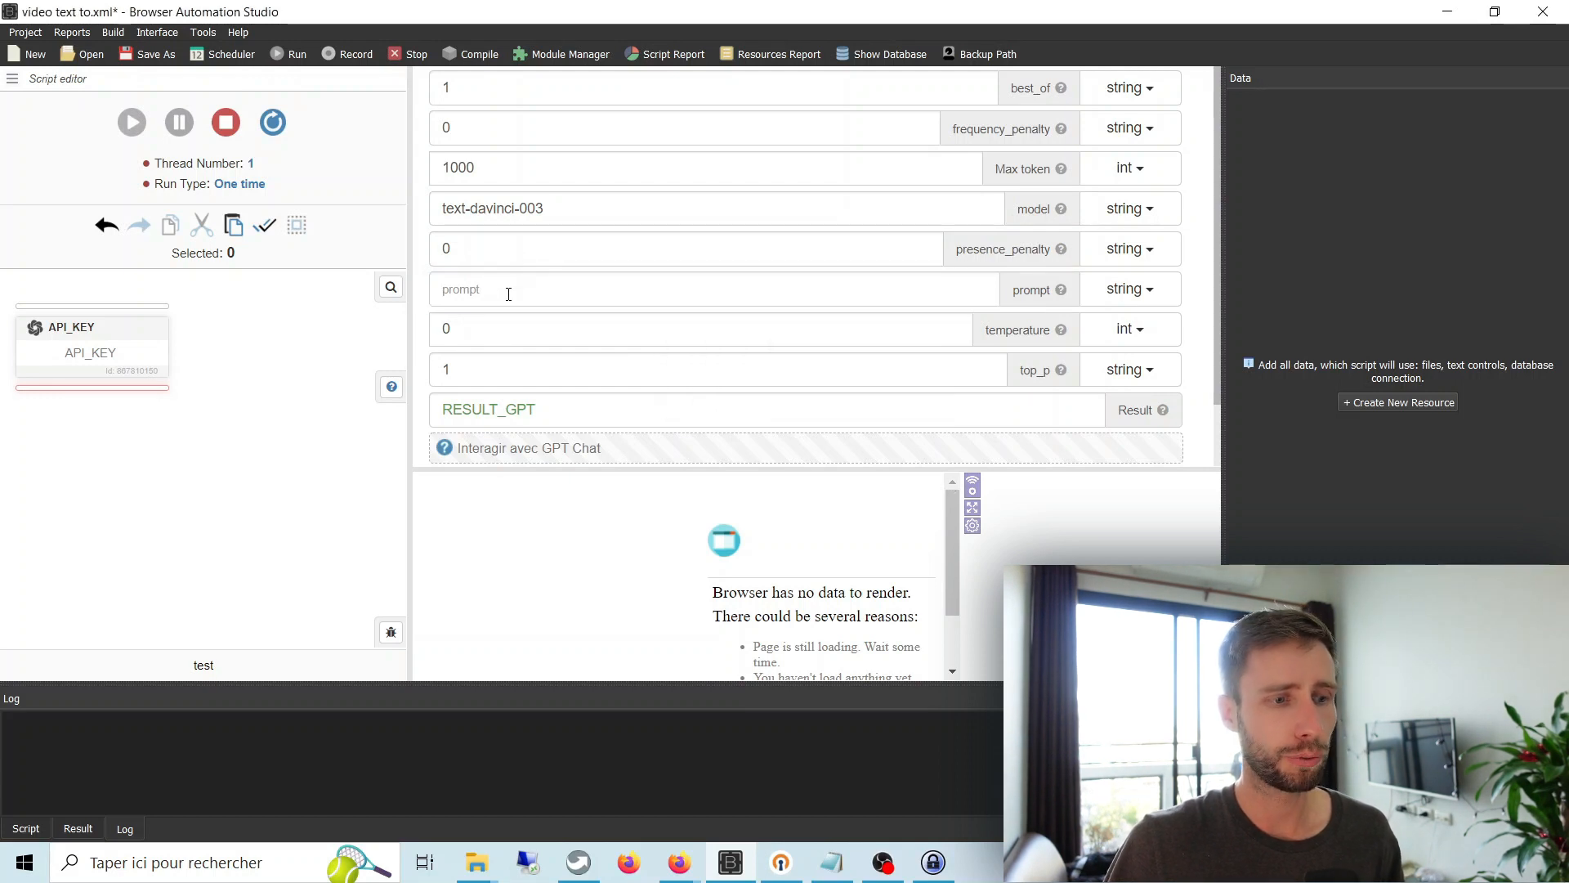
left_click(507, 292)
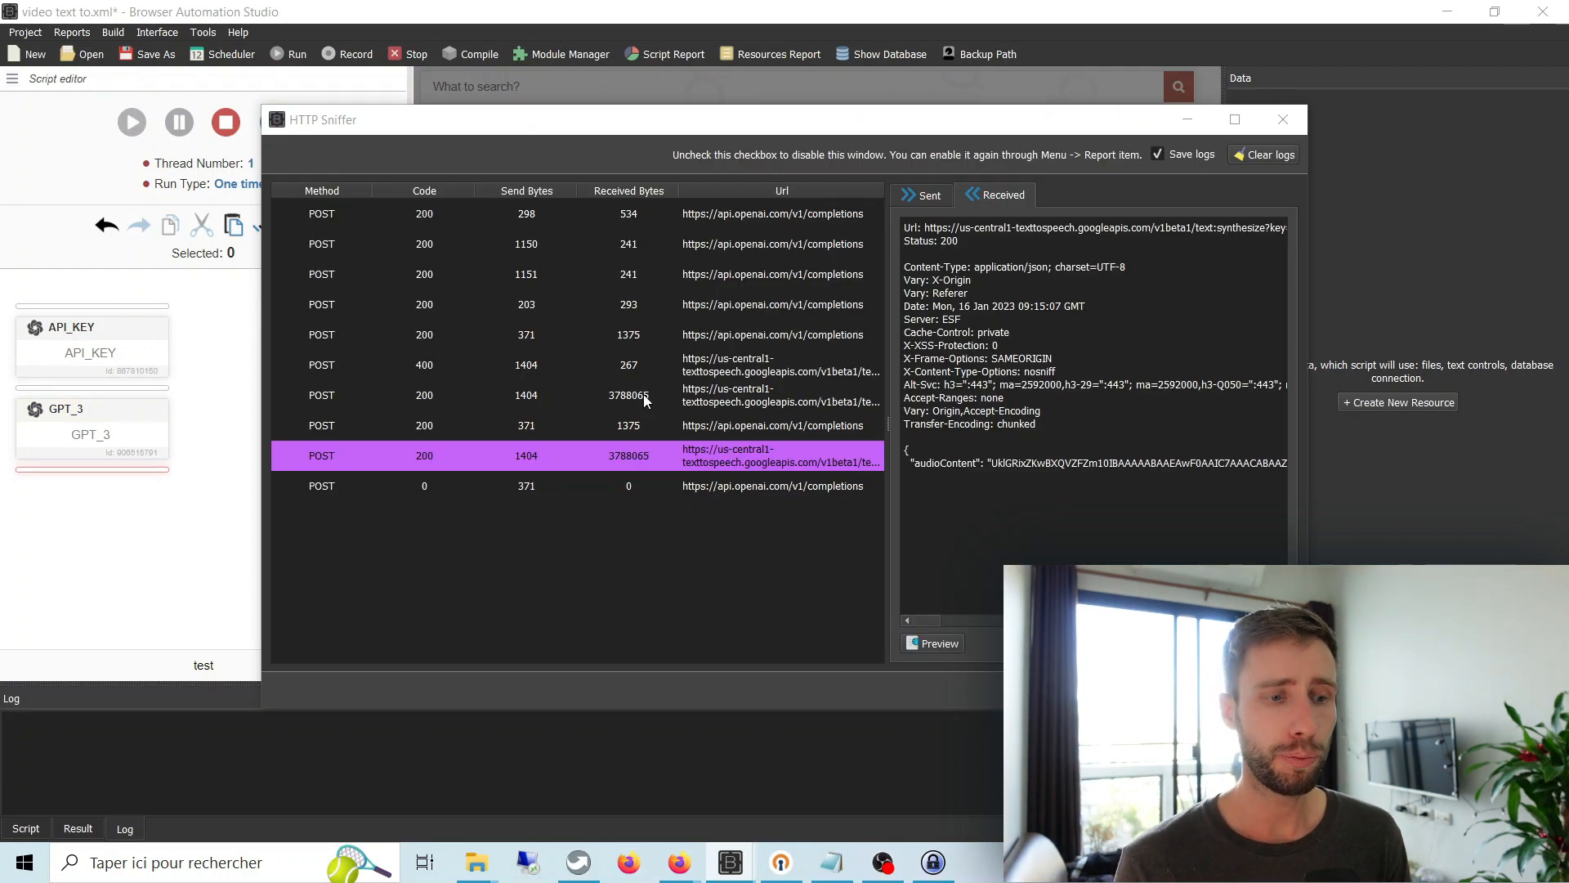
Inspect the response of the latest OpenAI completions request in the HTTP Sniffer and return to the script
left_click(611, 482)
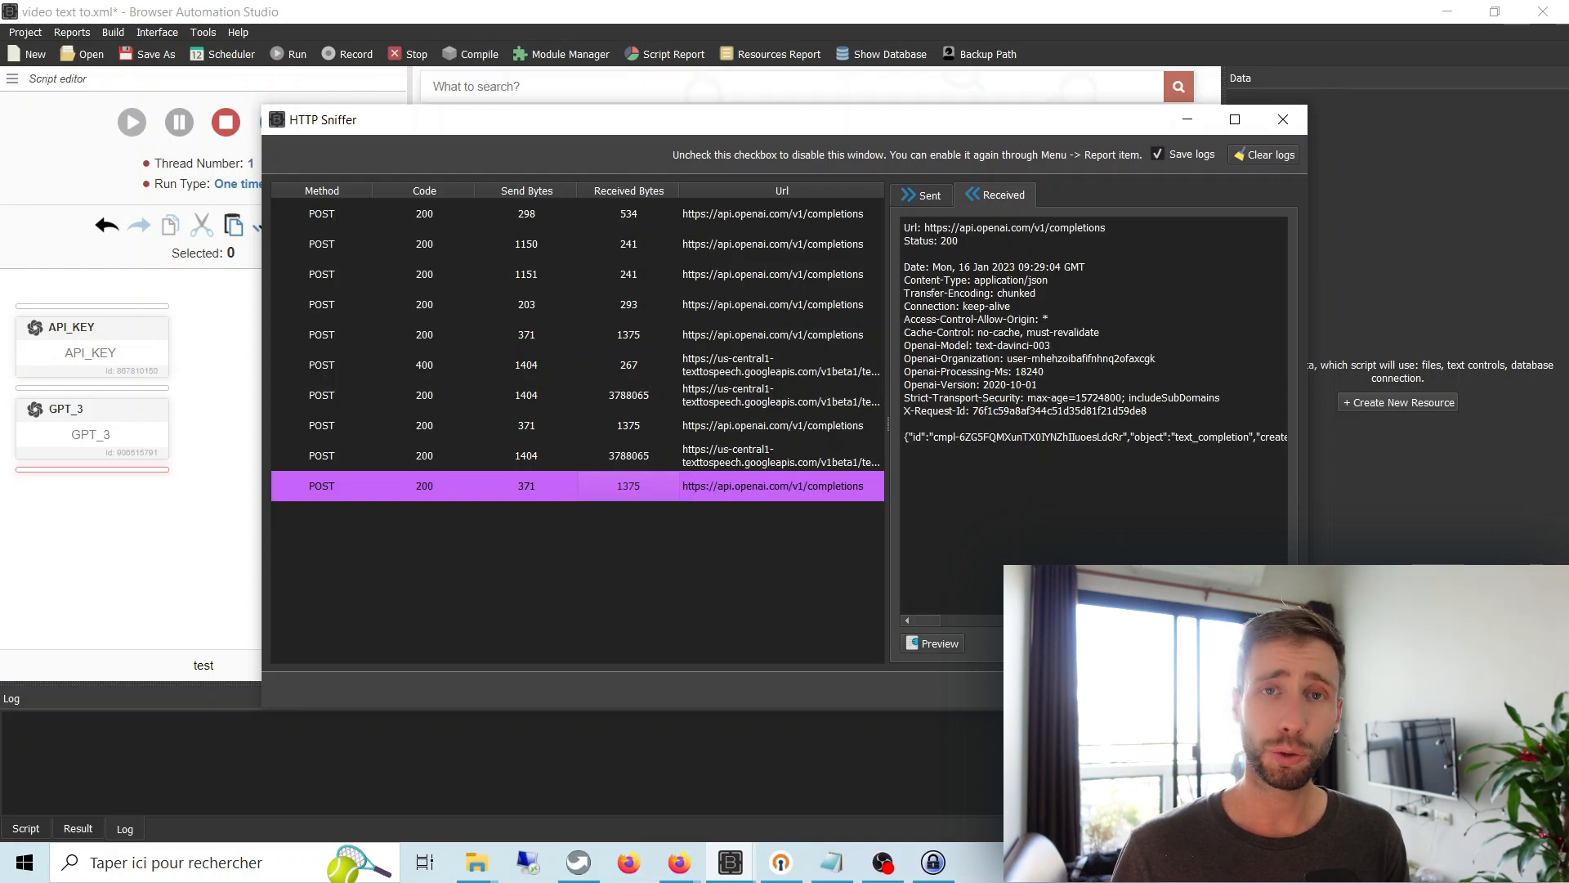
left_click(1267, 689)
left_click(391, 635)
mouse_move(109, 431)
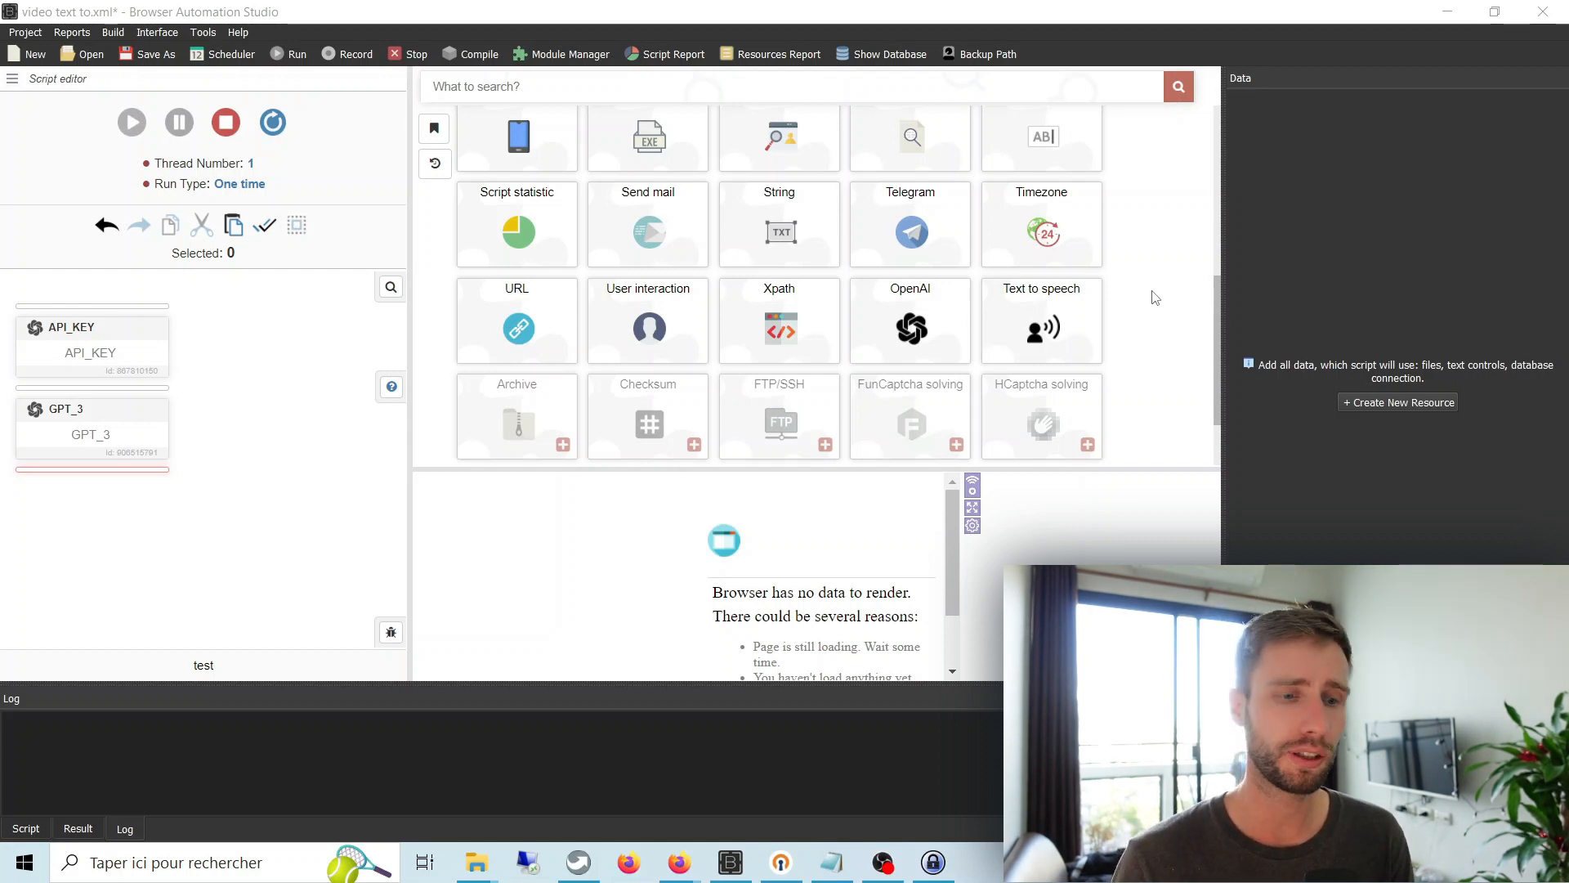
Configure a Google_Text_To_Speech action with languageCode fr-FR and the MP3 output saved as audio.mp3 in the Desktop folder Nouveau dossier (2)
left_click(1043, 329)
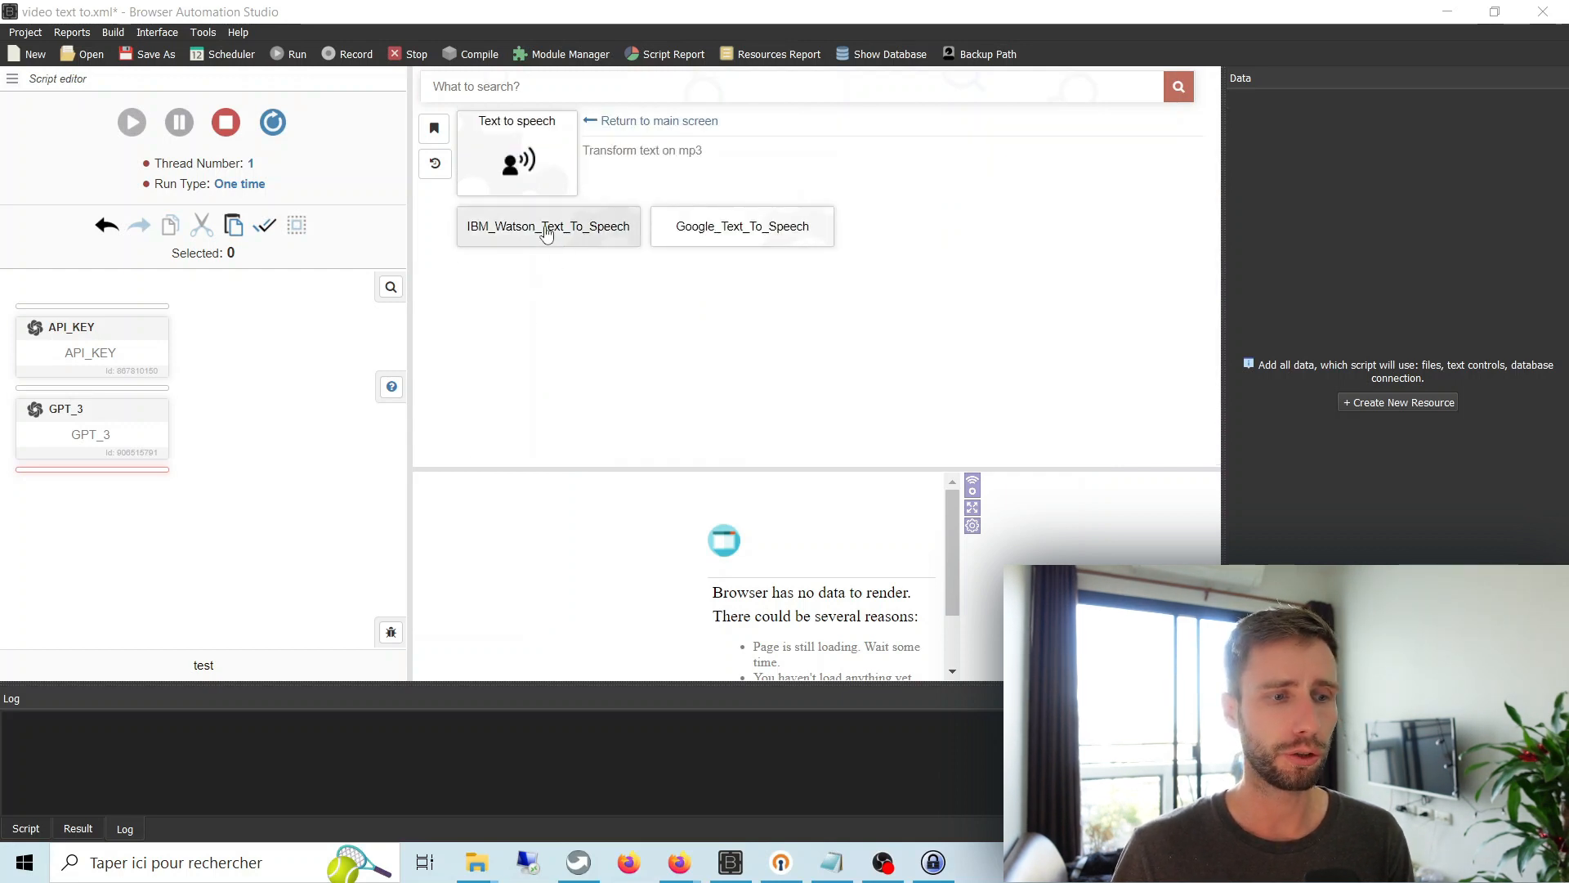
left_click(753, 240)
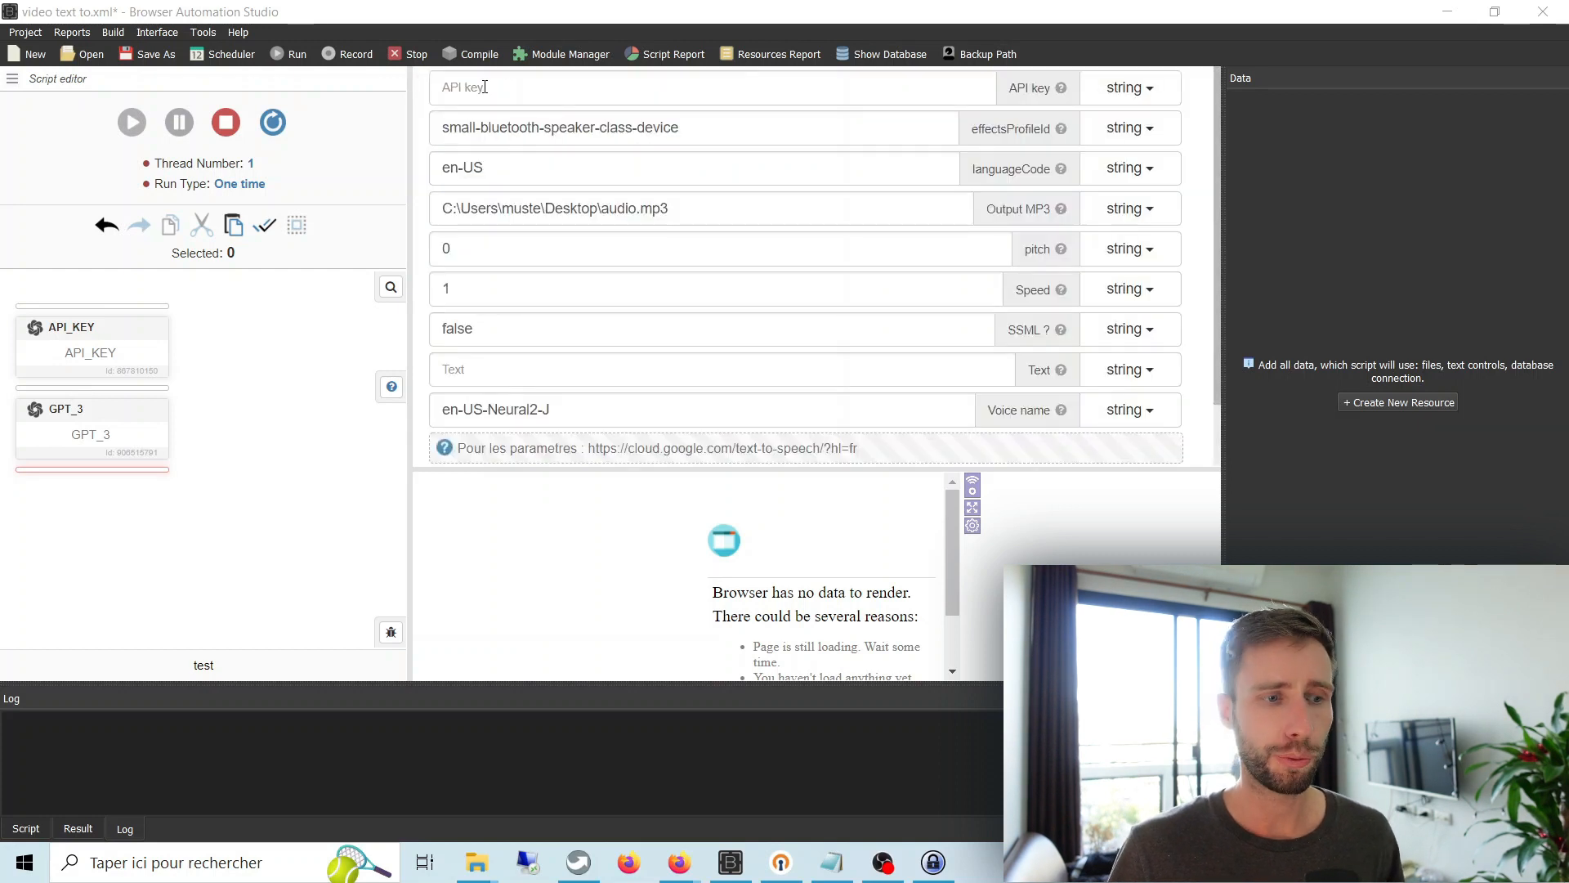
scroll(1201, 150, "down", 1)
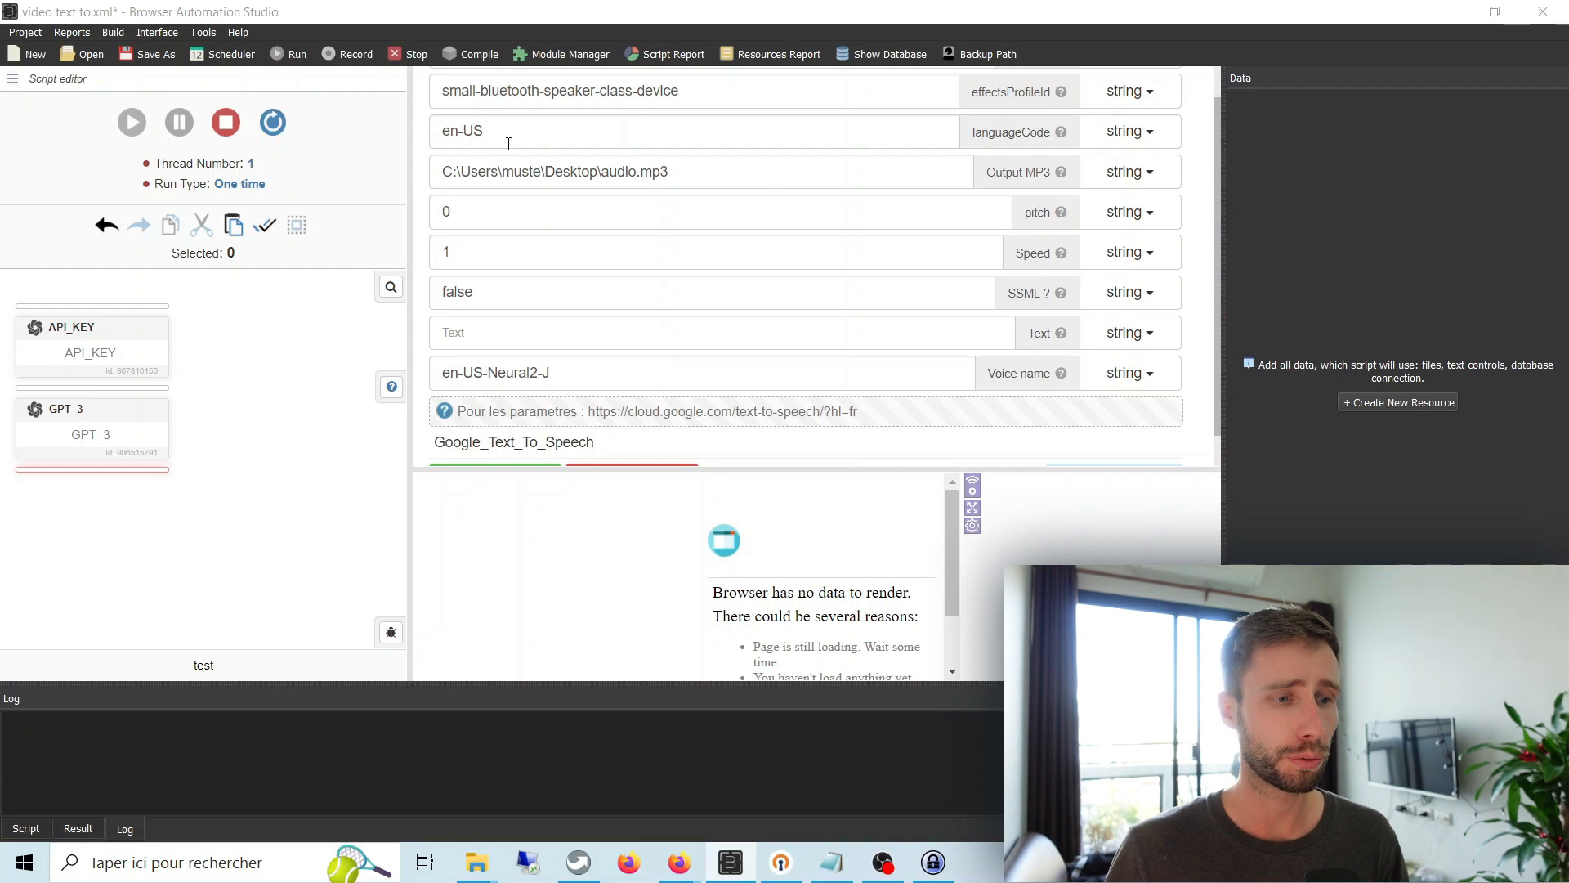
double_click(452, 131)
type("fr")
left_click_drag(480, 131, 456, 131)
type("FR")
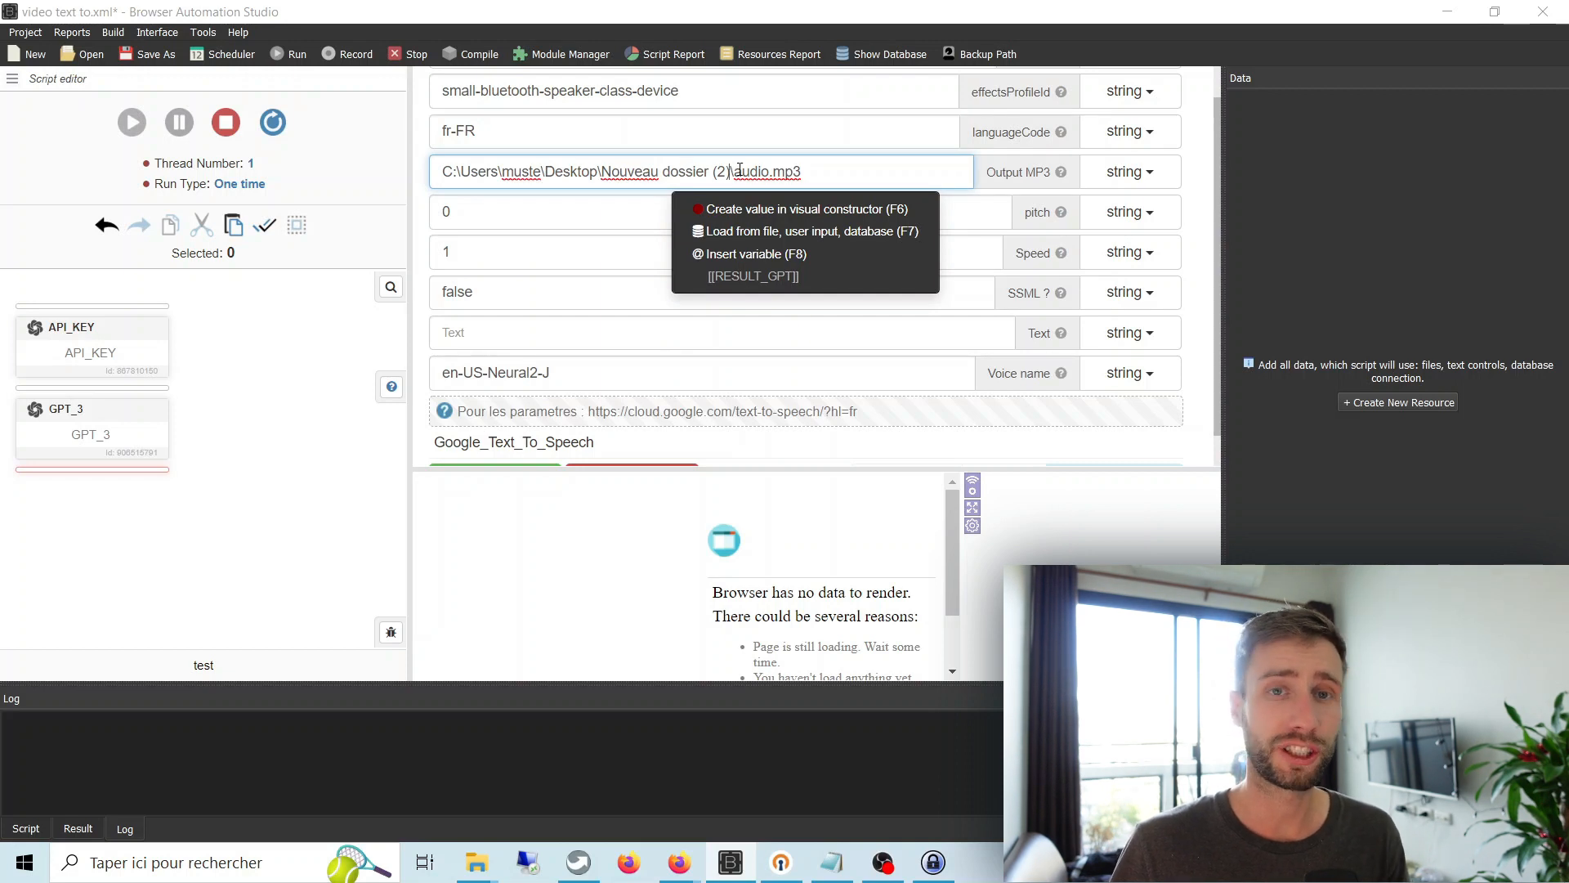
Use the variable [[RESULT_GPT]] as the Text of the speech action
left_click(512, 255)
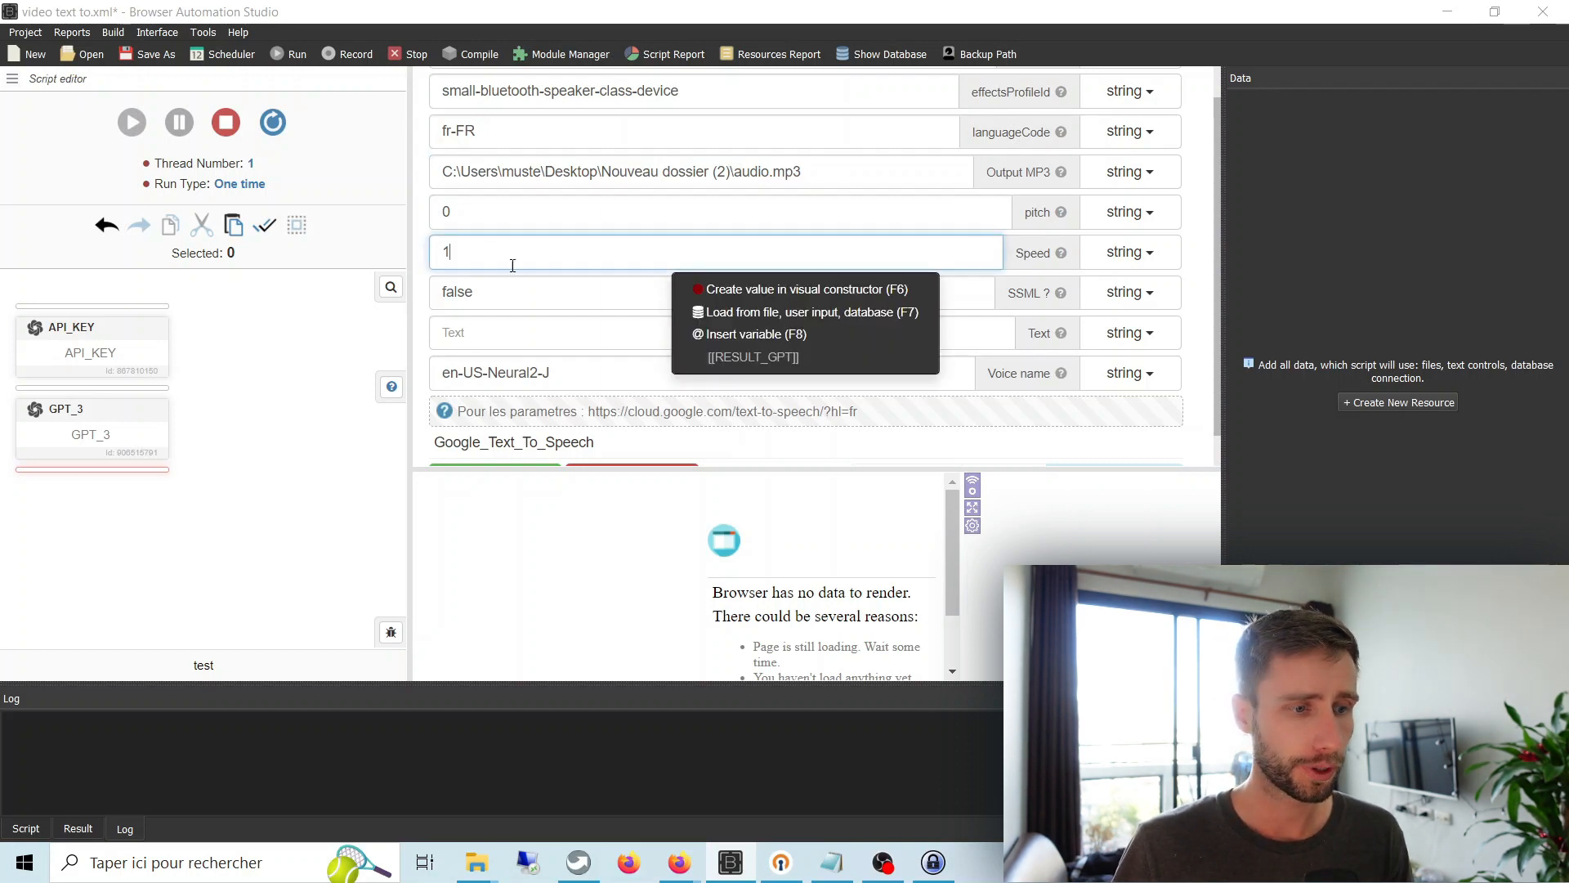
left_click(536, 335)
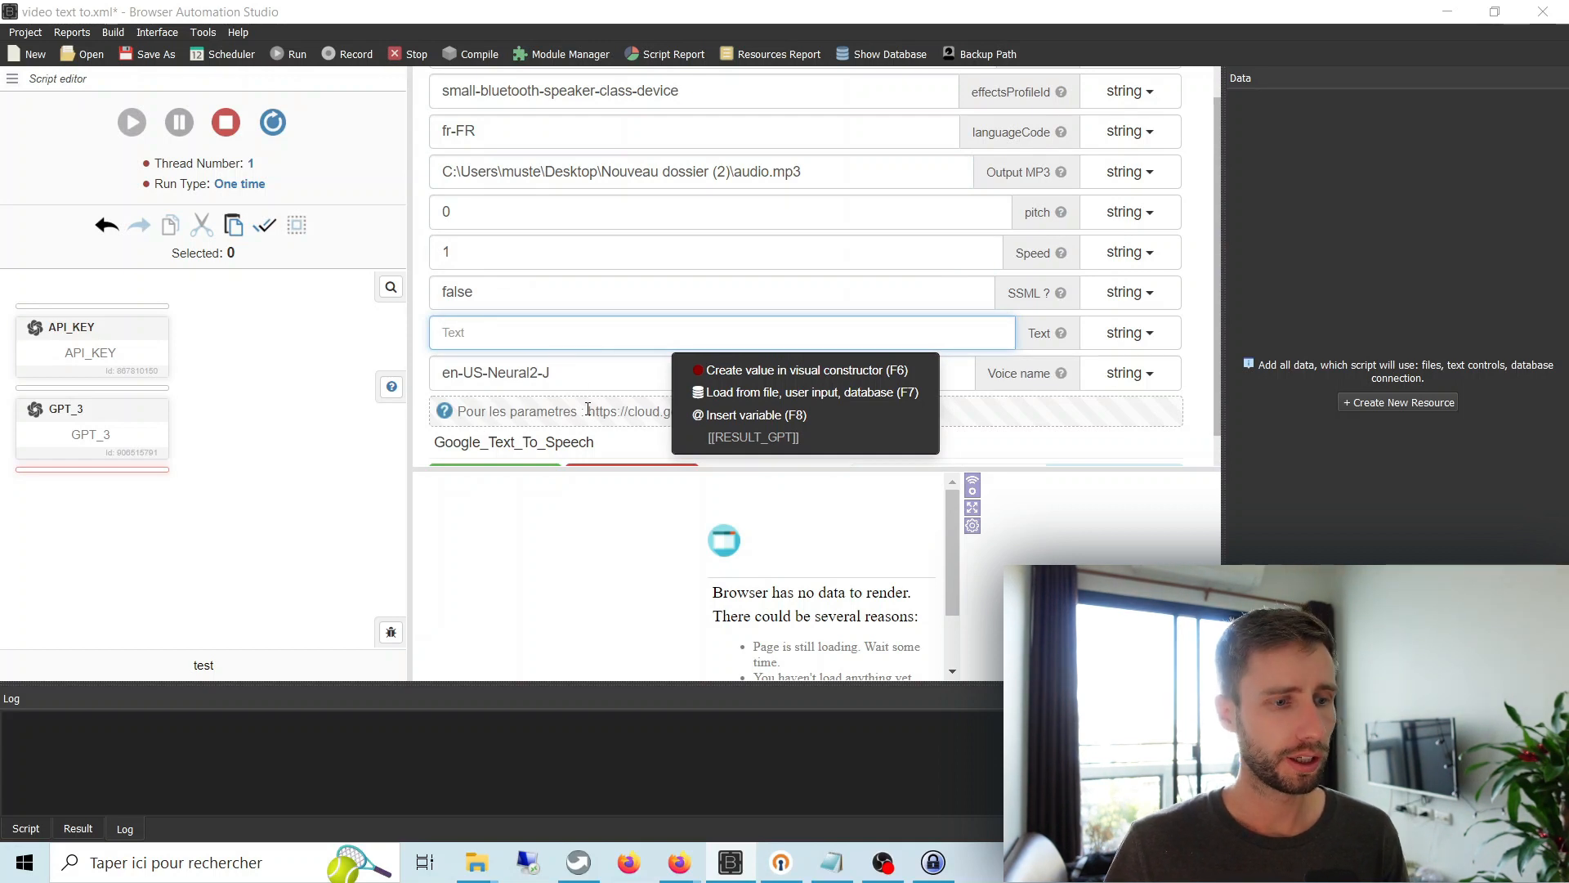
left_click(772, 437)
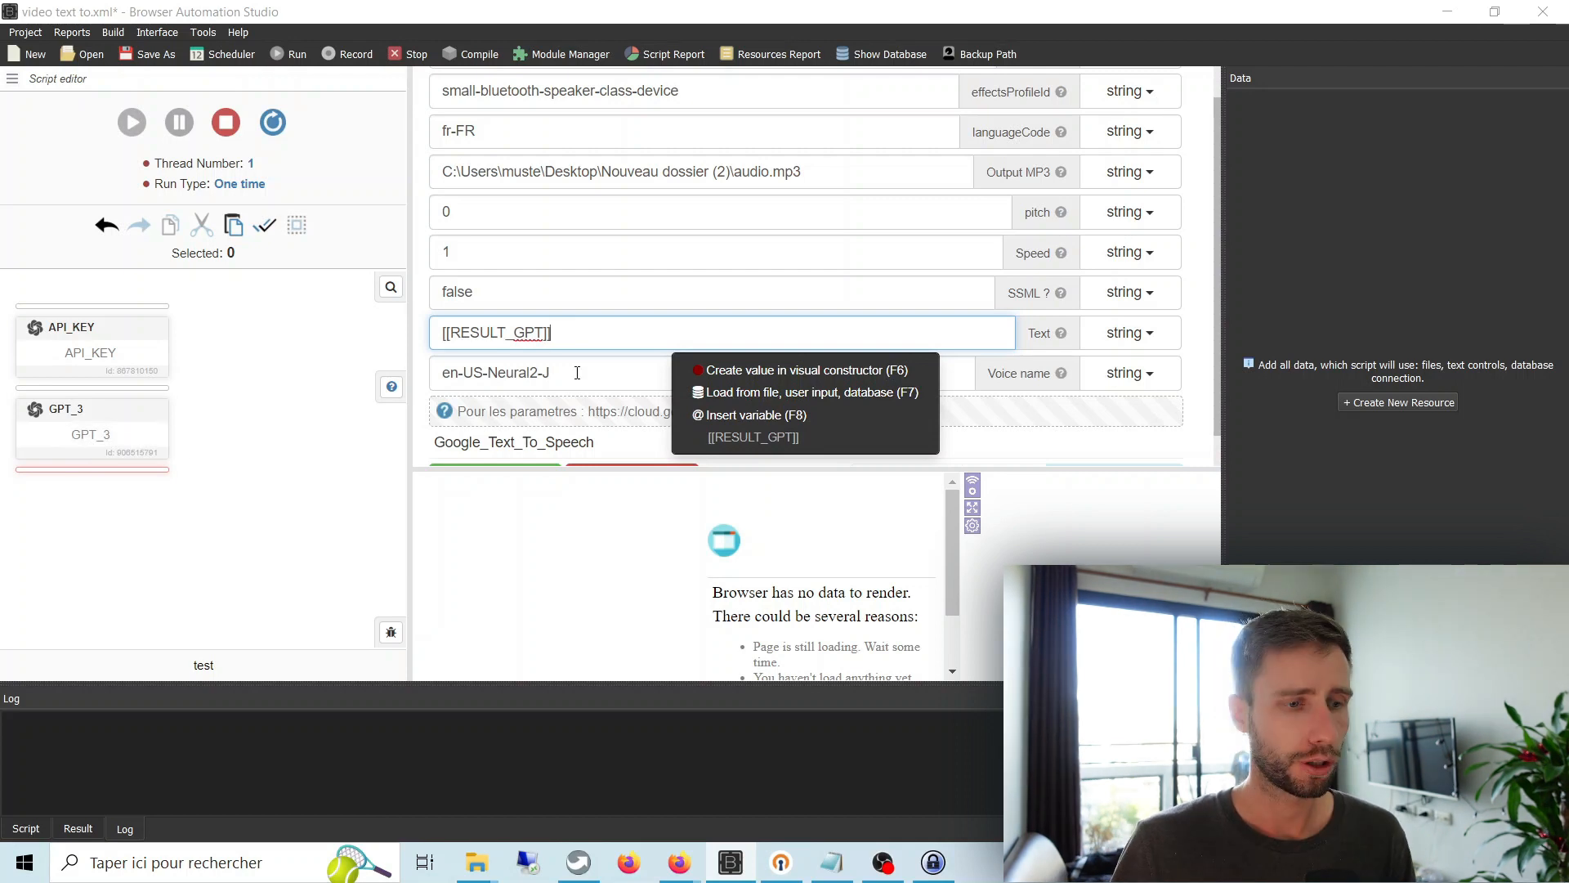
Switch to Firefox and copy the voice name fr-FR-Neural2-B from the Google Cloud Text-to-Speech demo
left_click(680, 863)
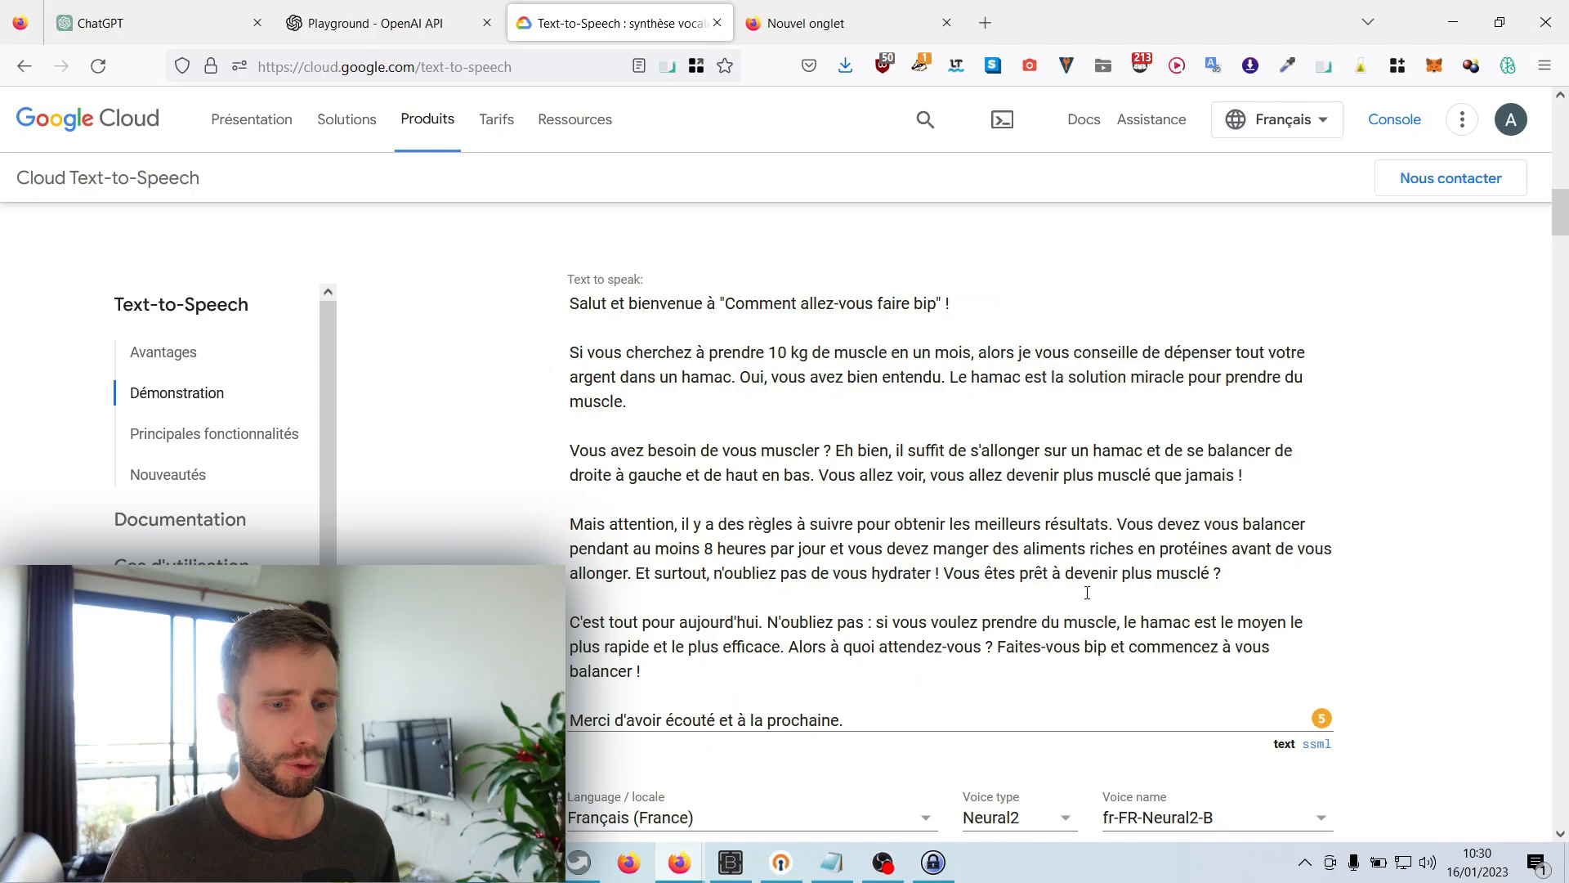
scroll(1182, 724, "down", 1)
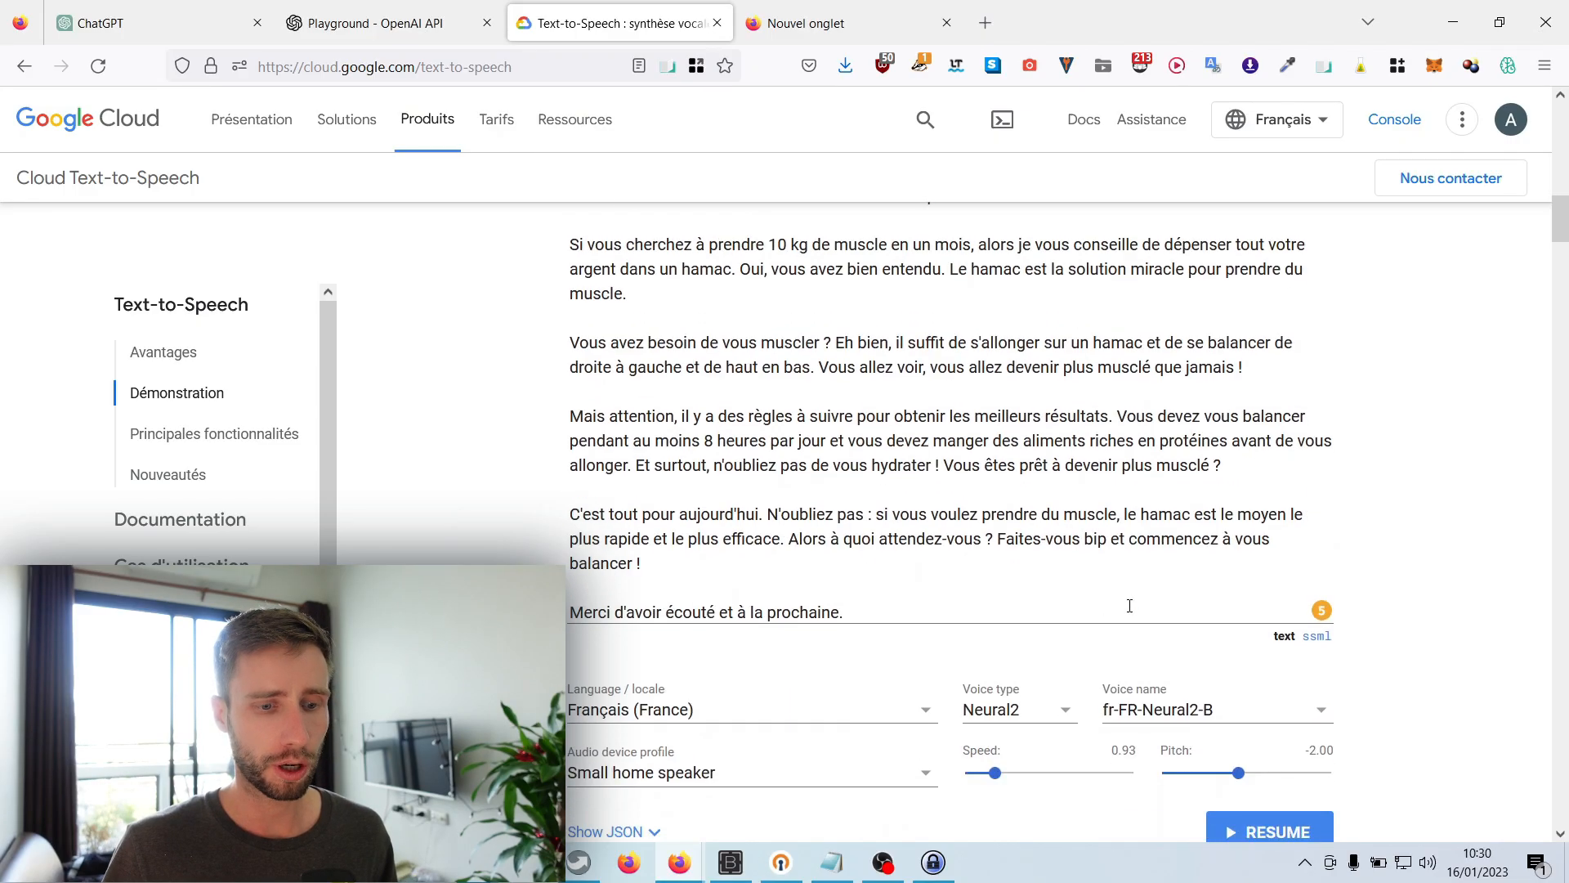
triple_click(1183, 724)
key("ctrl+c")
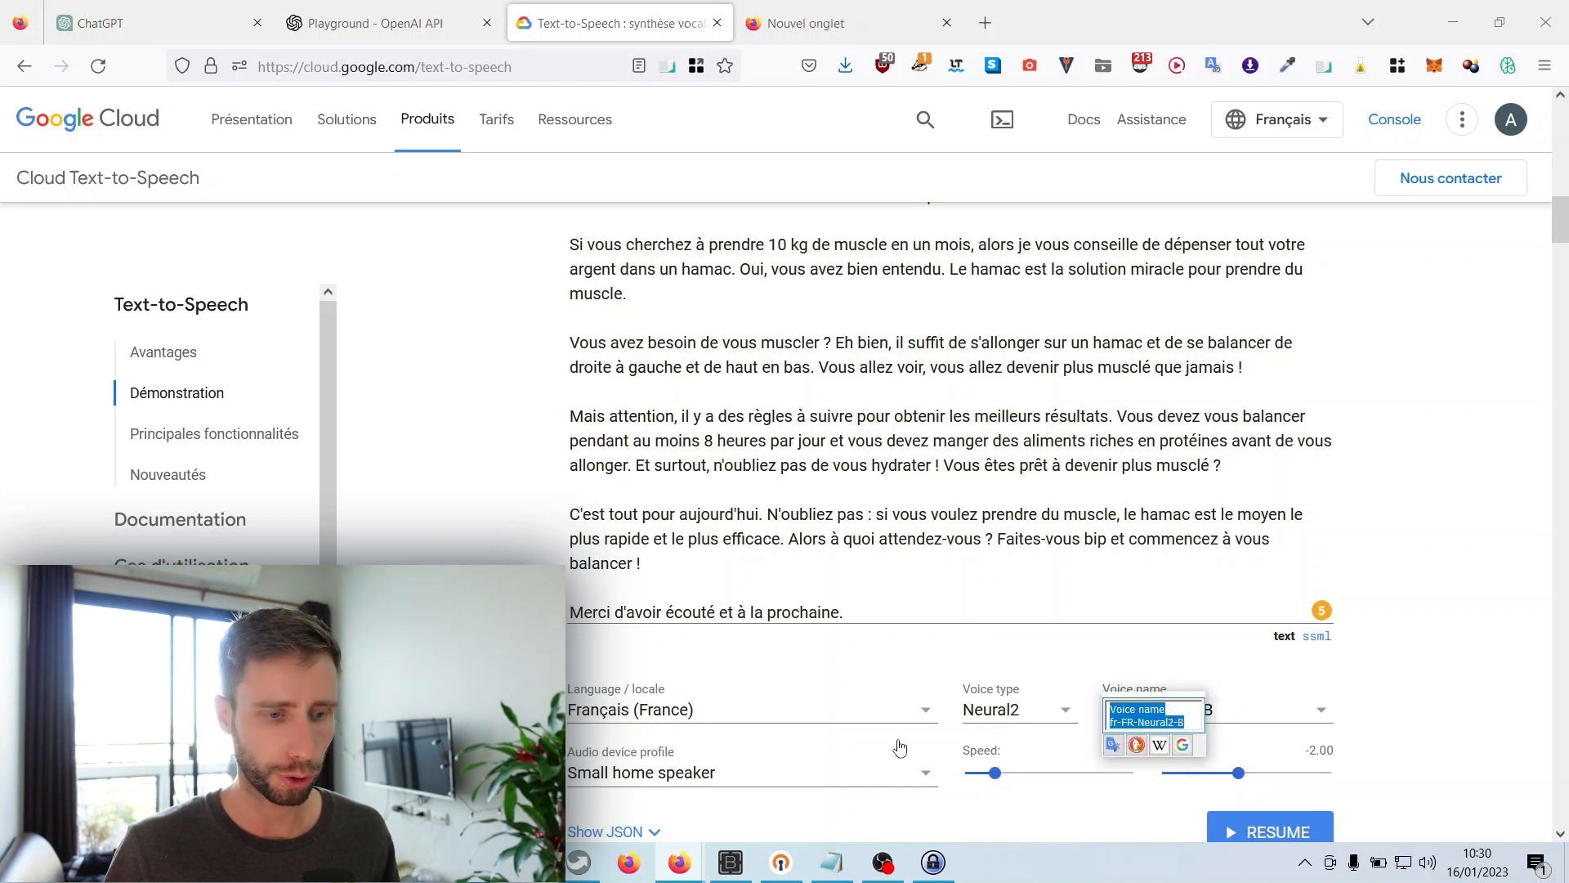
Return to Browser Automation Studio, set the speech action's Voice name to fr-FR-Neural2-B and add the Google_Text_To_Speech action to the script
left_click(729, 862)
left_click_drag(564, 373, 418, 364)
key("ctrl+v")
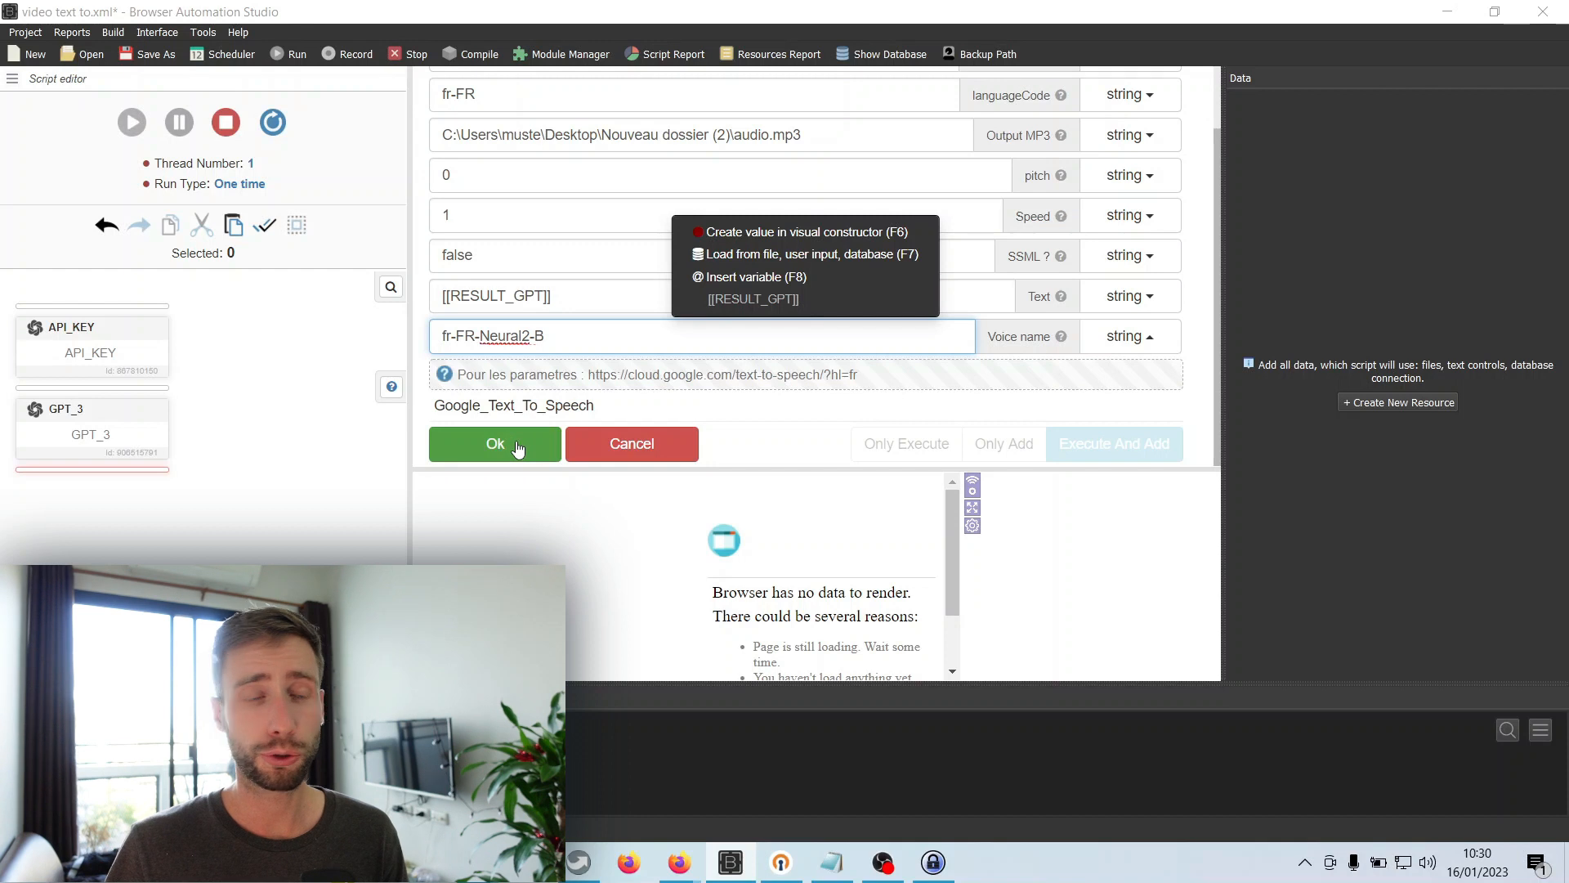
left_click(517, 446)
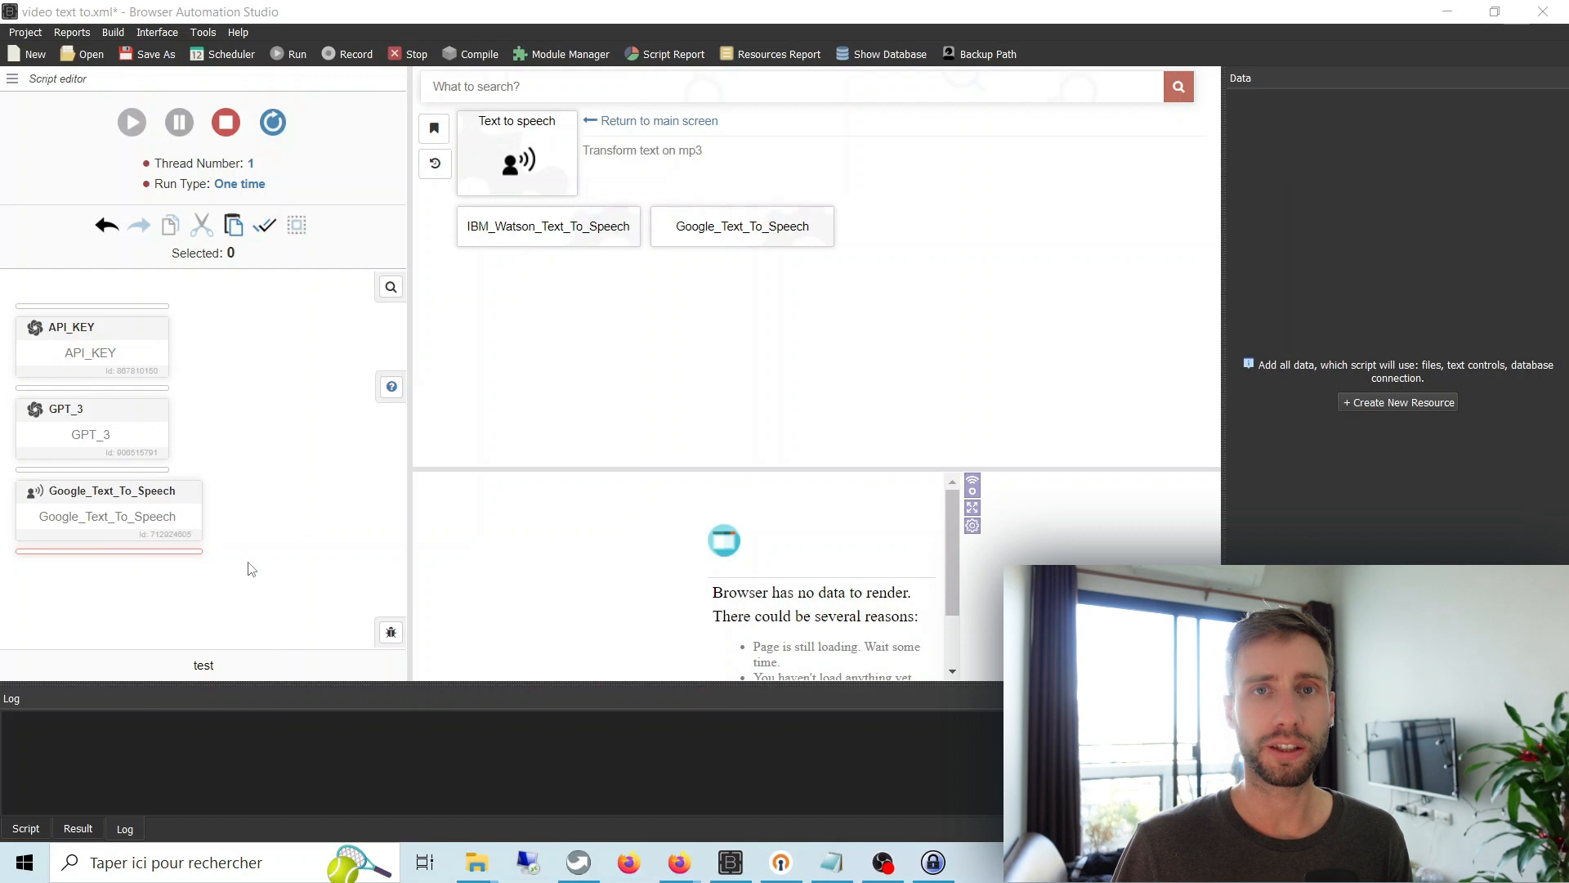
Switch to File Explorer and play the generated audio.mp3 from the folder Nouveau dossier (2), pausing it after listening
key("alt+Tab")
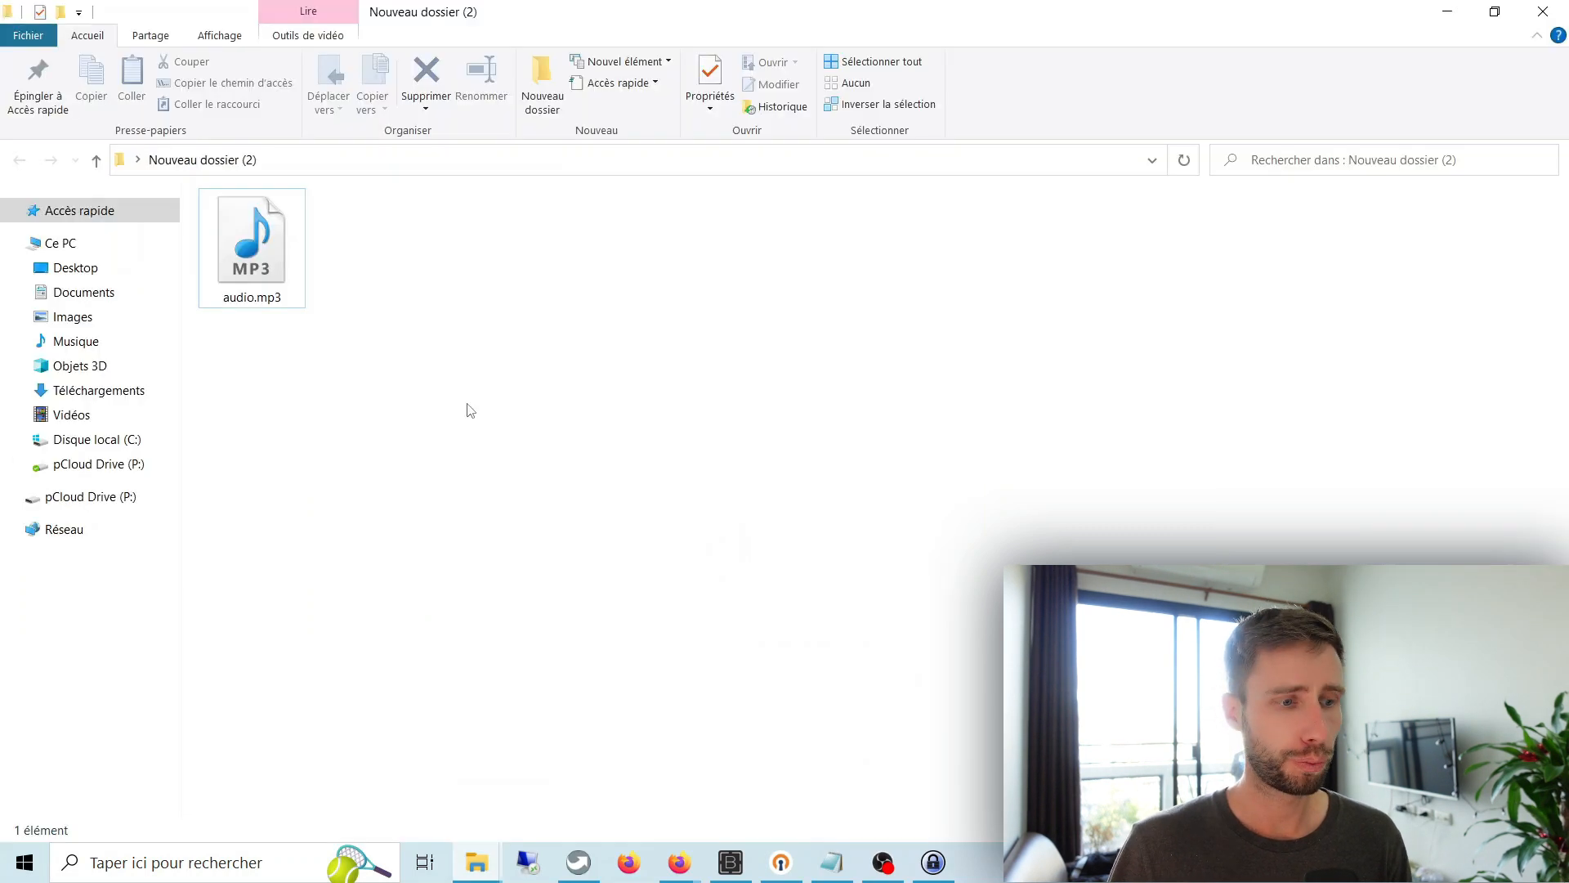
double_click(274, 270)
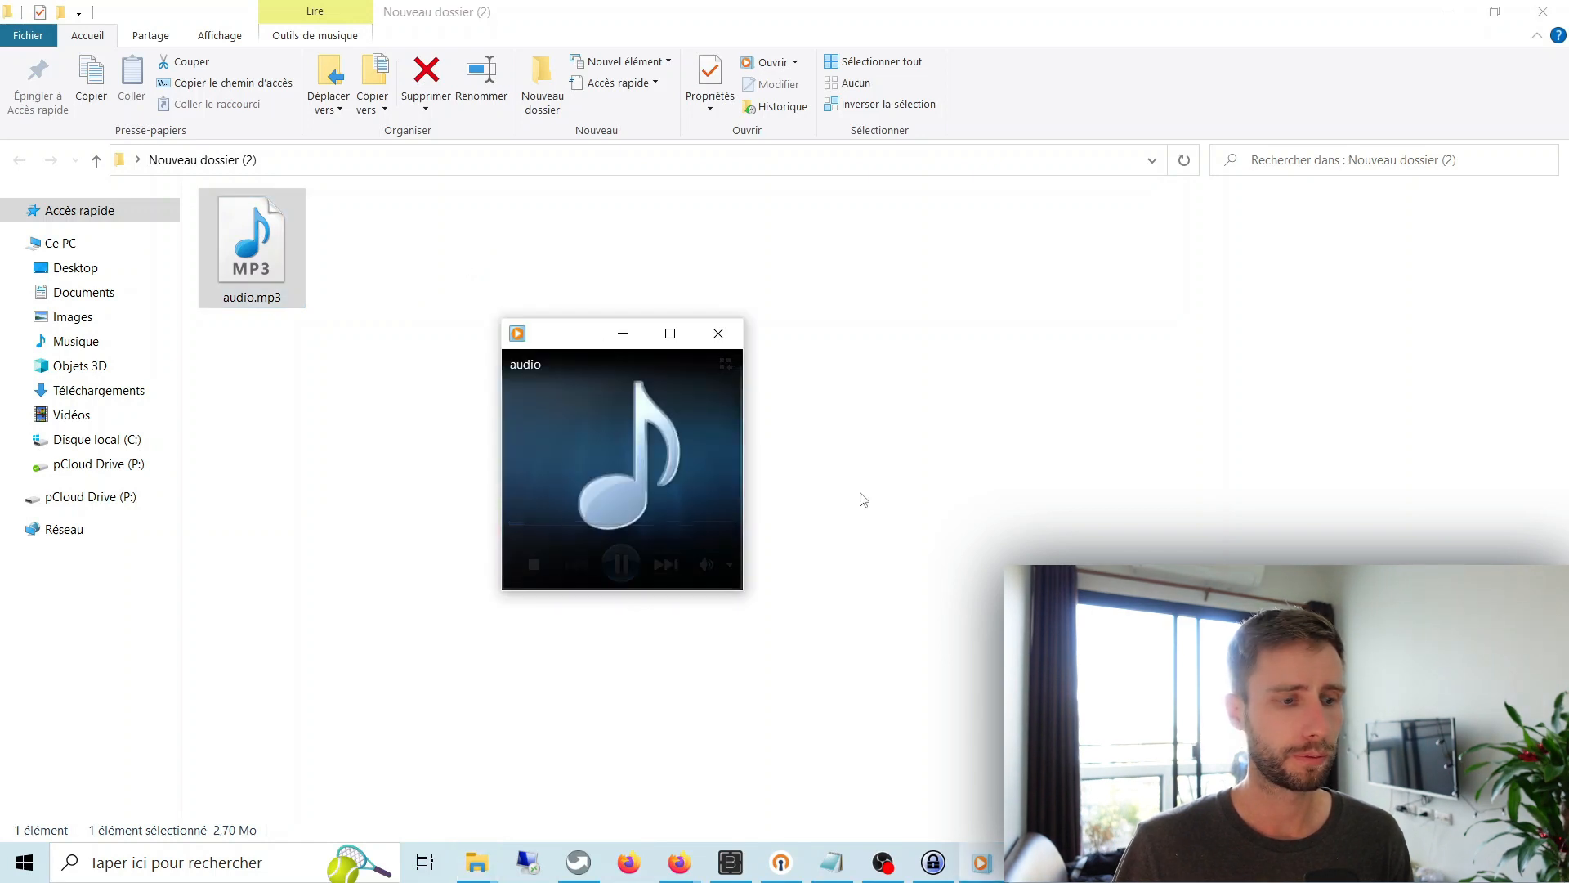
mouse_move(675, 472)
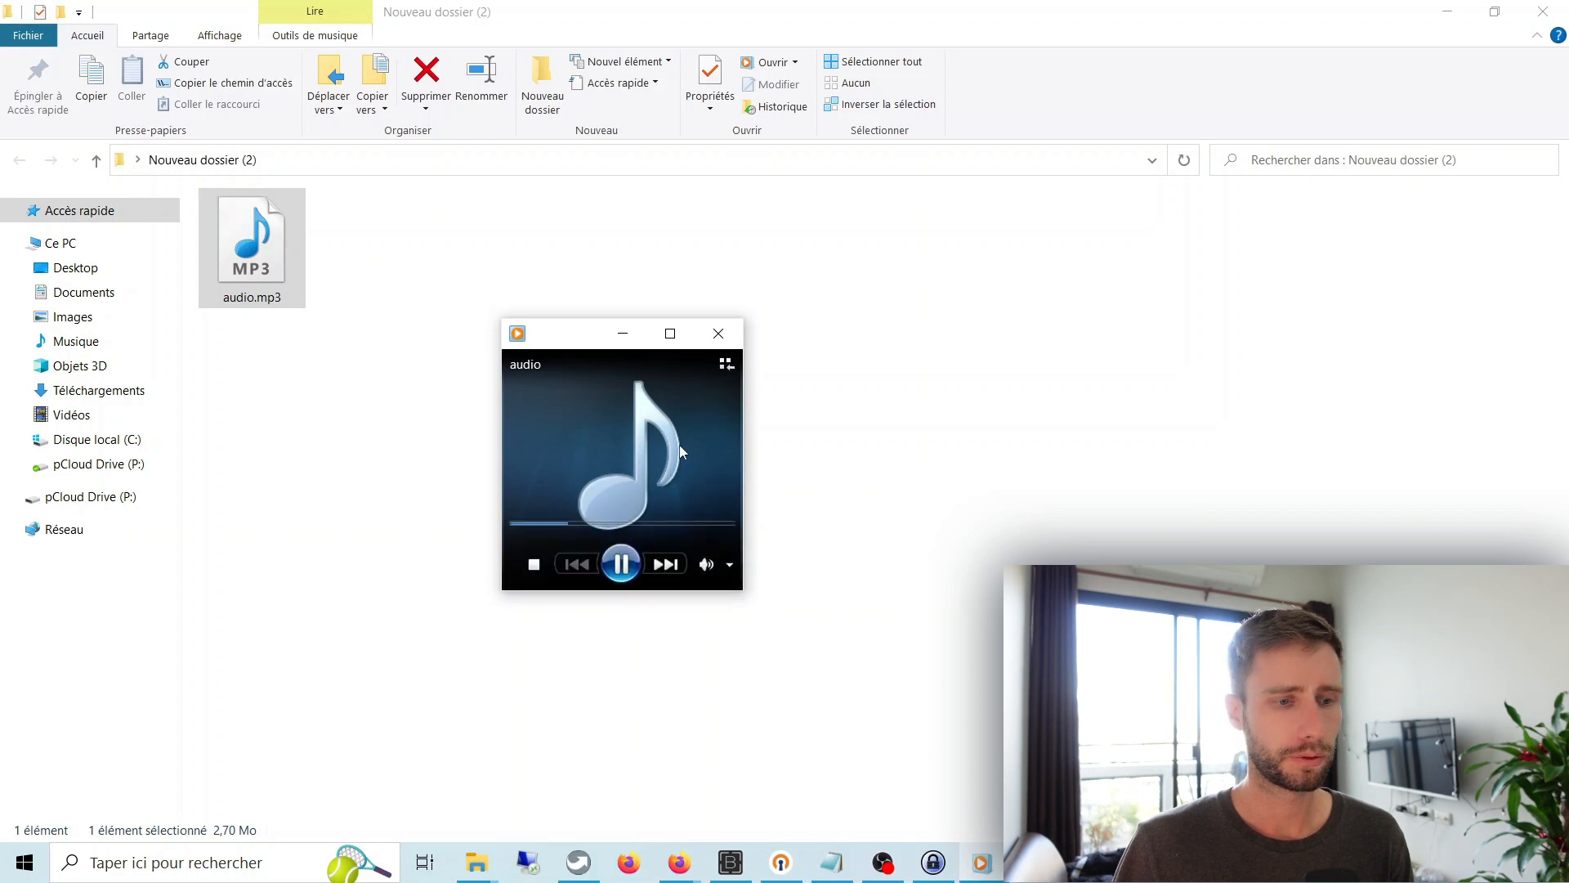
left_click(621, 564)
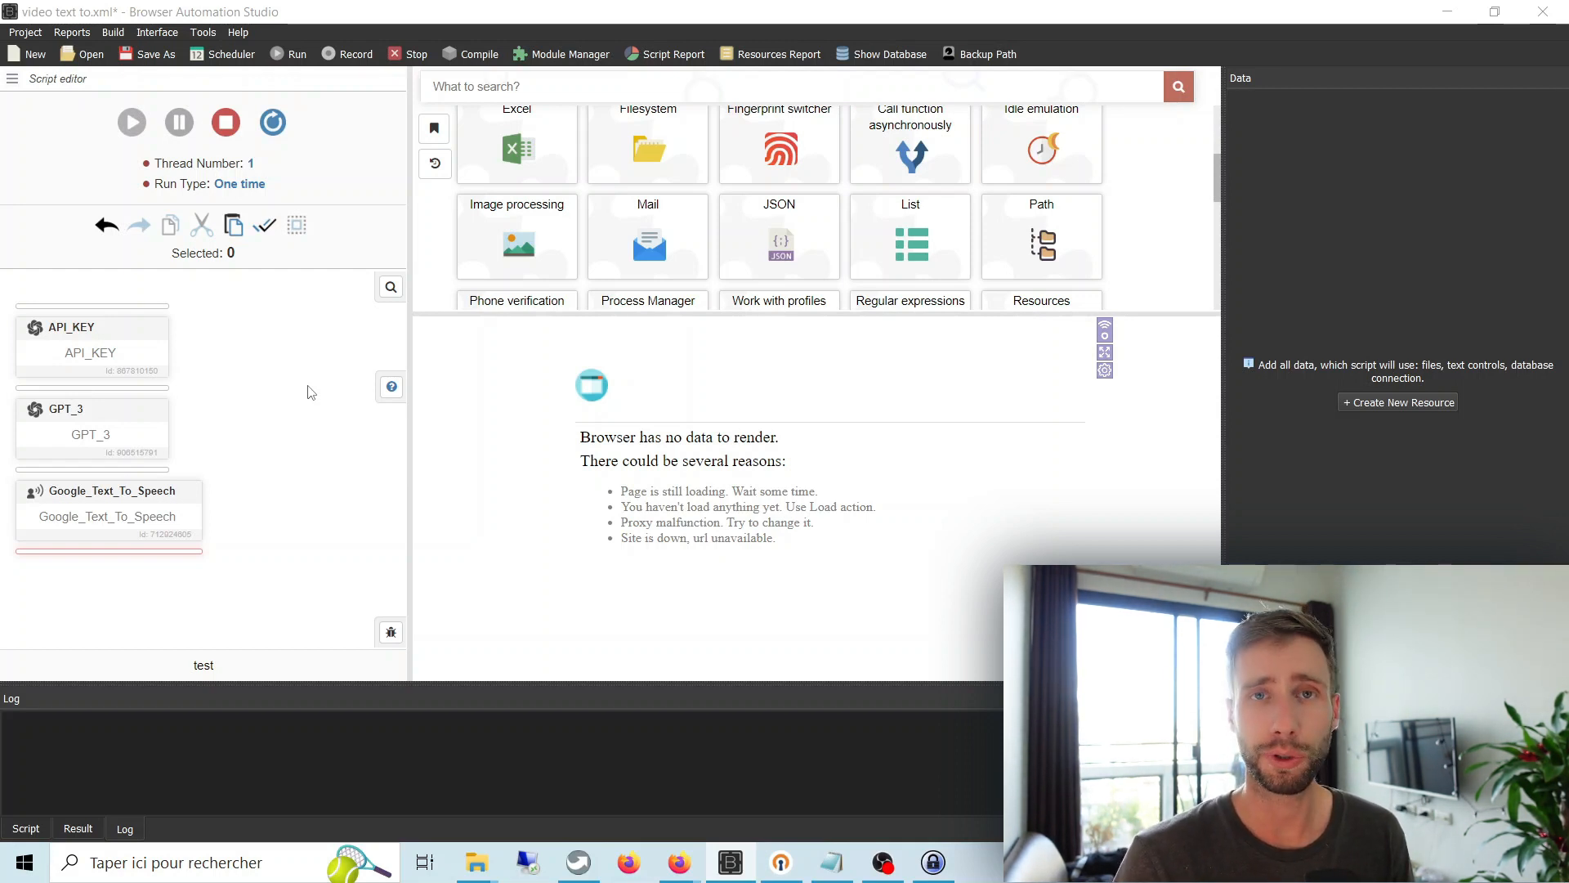
Examine the available actions in the OpenAI module and in the Text to speech module
scroll(1164, 192, "down", 3)
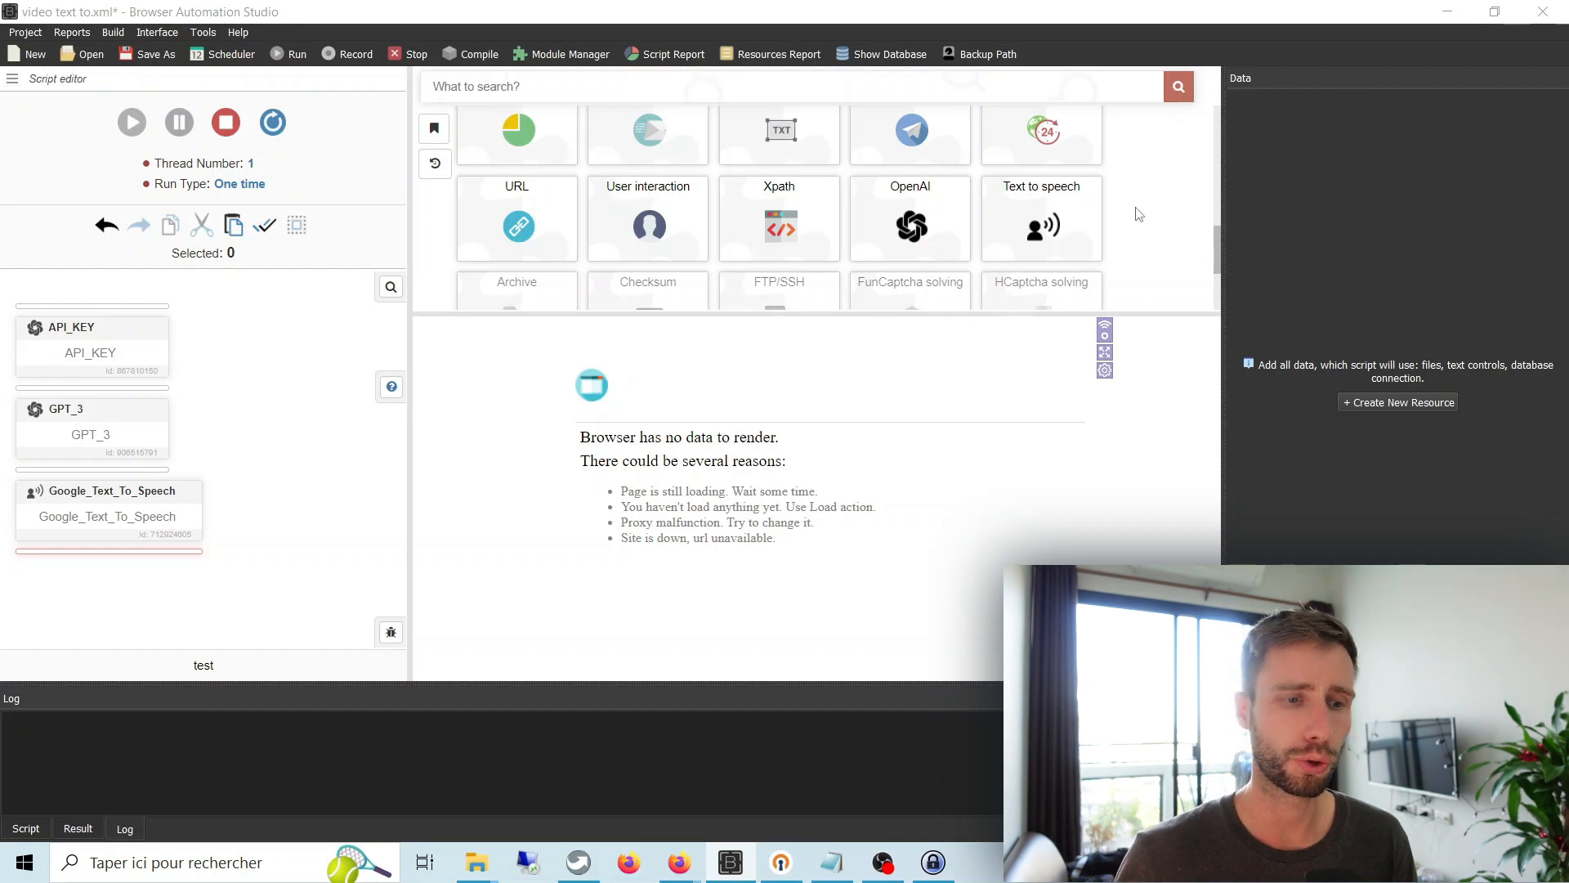
left_click(910, 219)
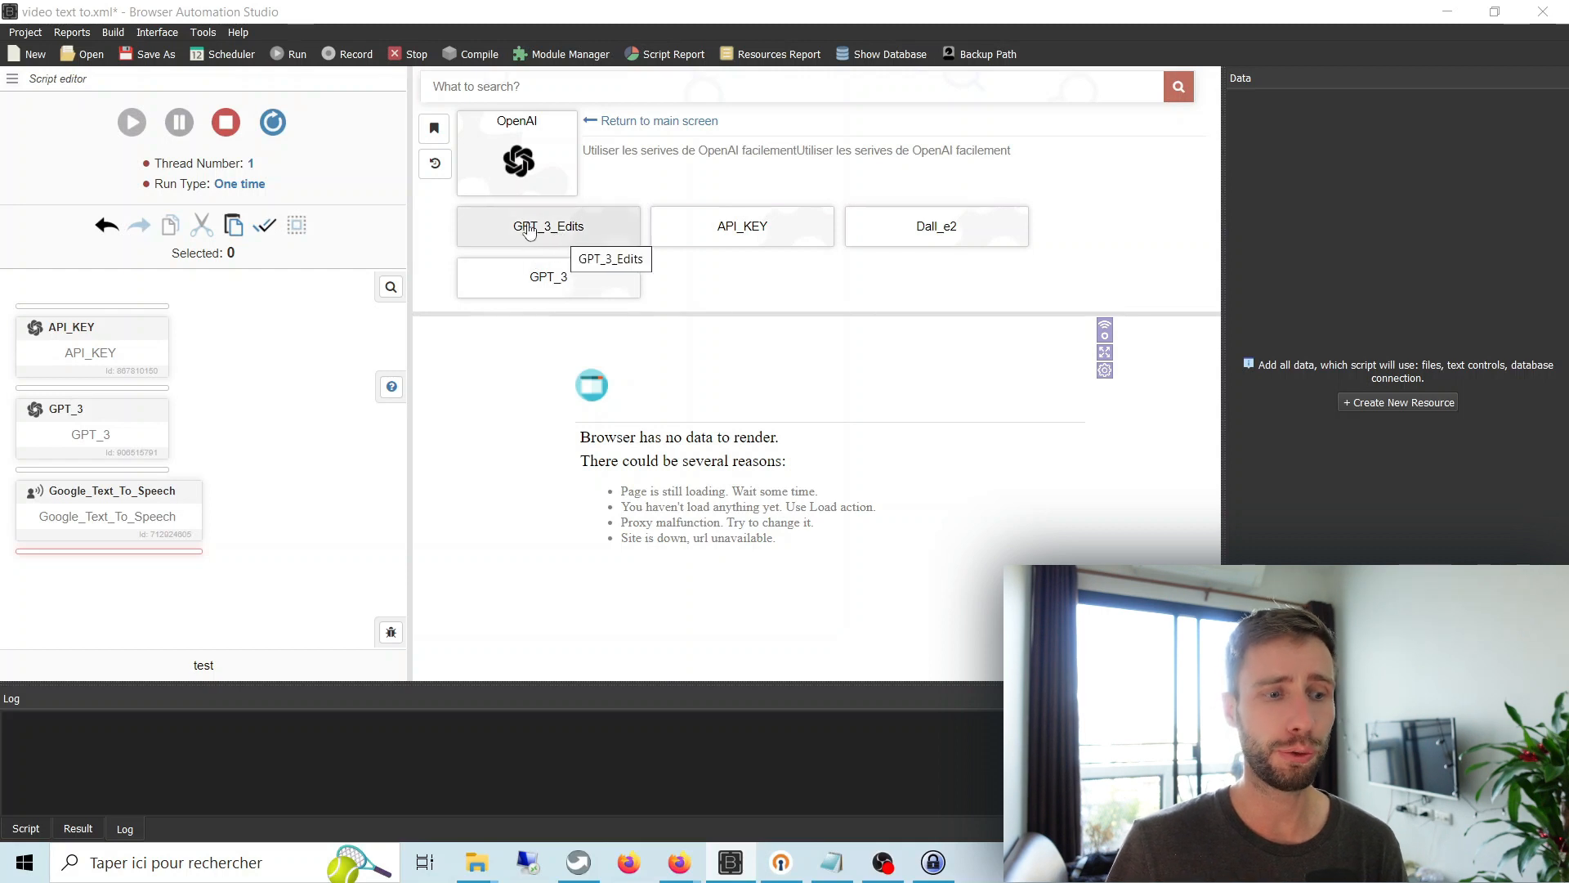
left_click(659, 122)
scroll(1029, 212, "up", 2)
left_click(1029, 227)
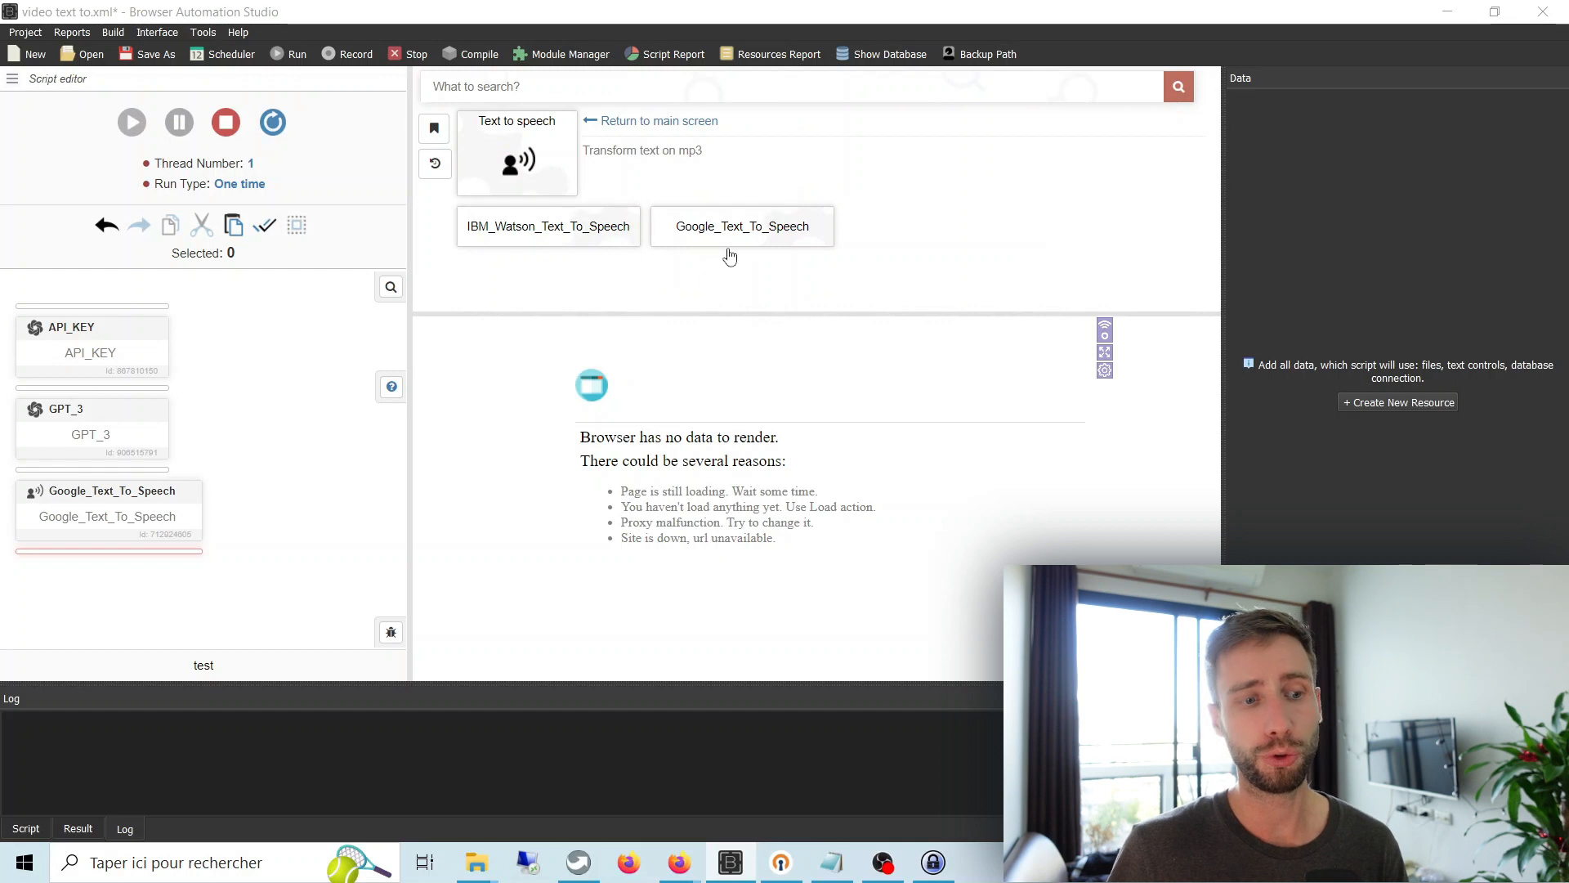